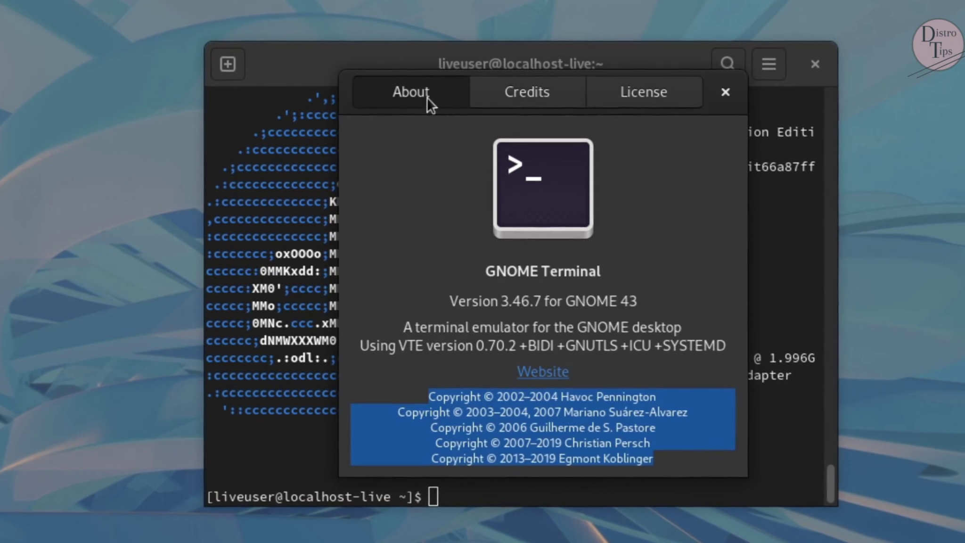
- Close the terminal's About dialog, highlight the OS, kernel, shell and desktop lines of the system summary, and close the terminal
click(726, 92)
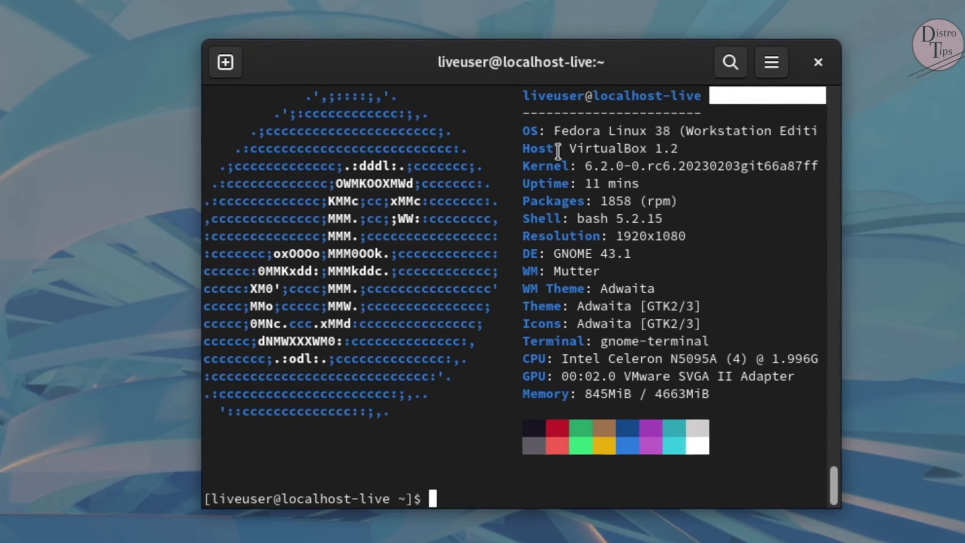
drag(517, 131, 807, 131)
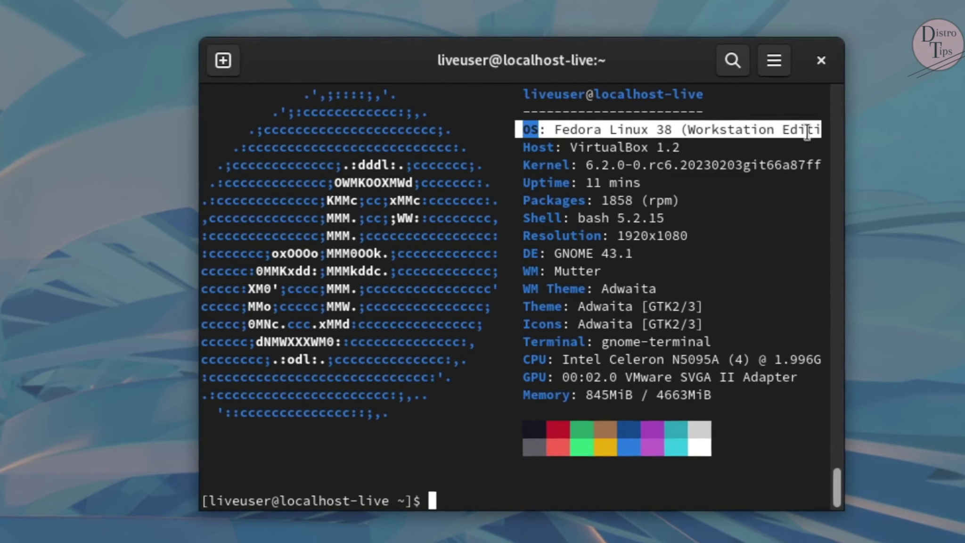
drag(525, 166, 730, 164)
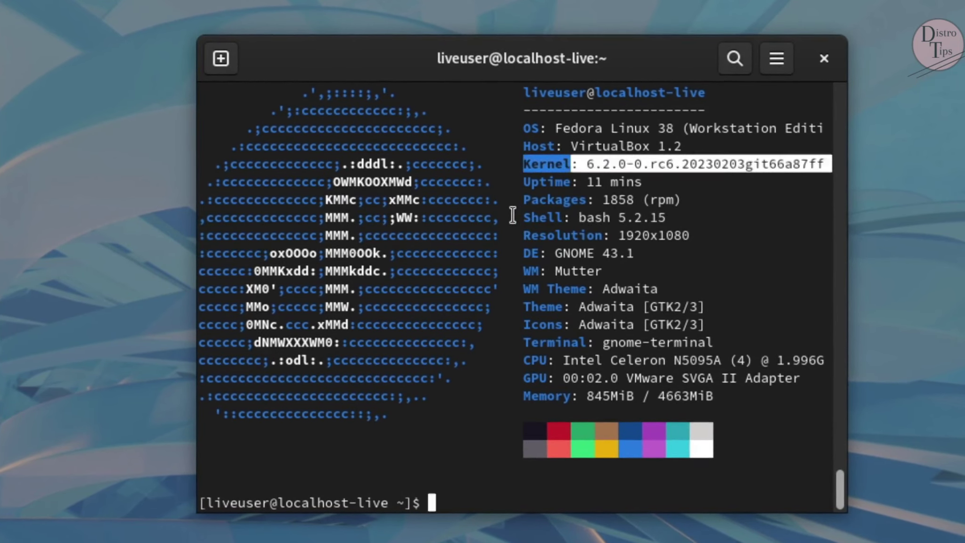
drag(516, 217, 712, 217)
drag(518, 257, 728, 343)
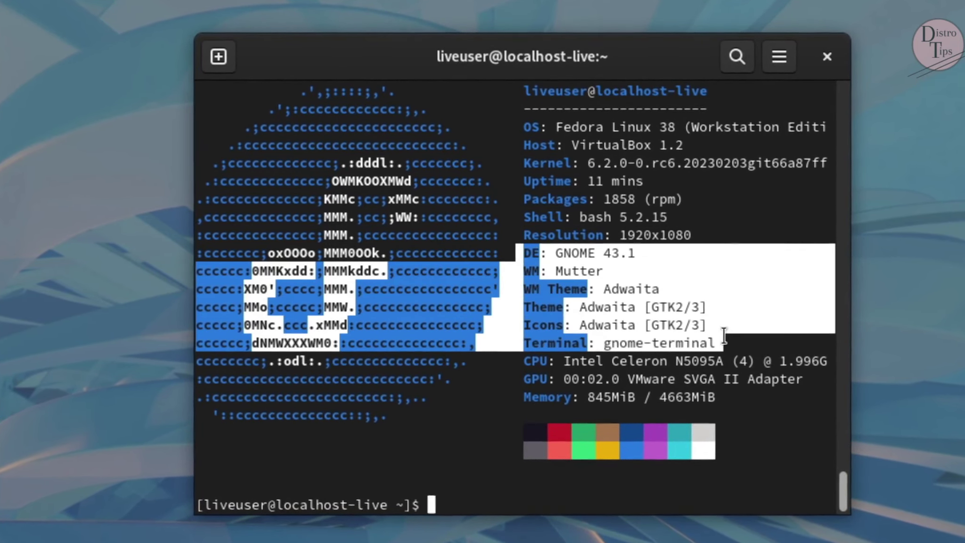
drag(787, 476, 492, 87)
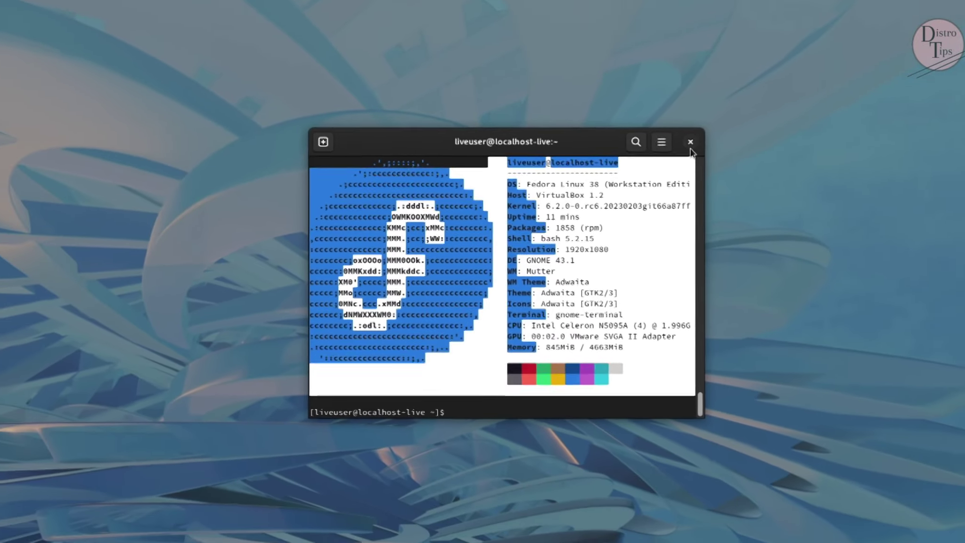
click(691, 148)
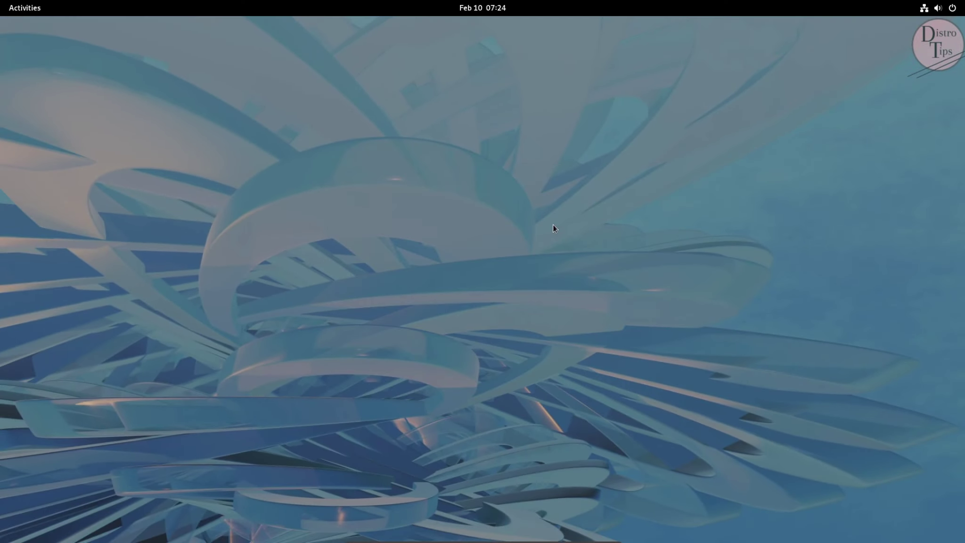
- Launch Weather from the applications overview and move its window to the middle of the desktop
click(25, 8)
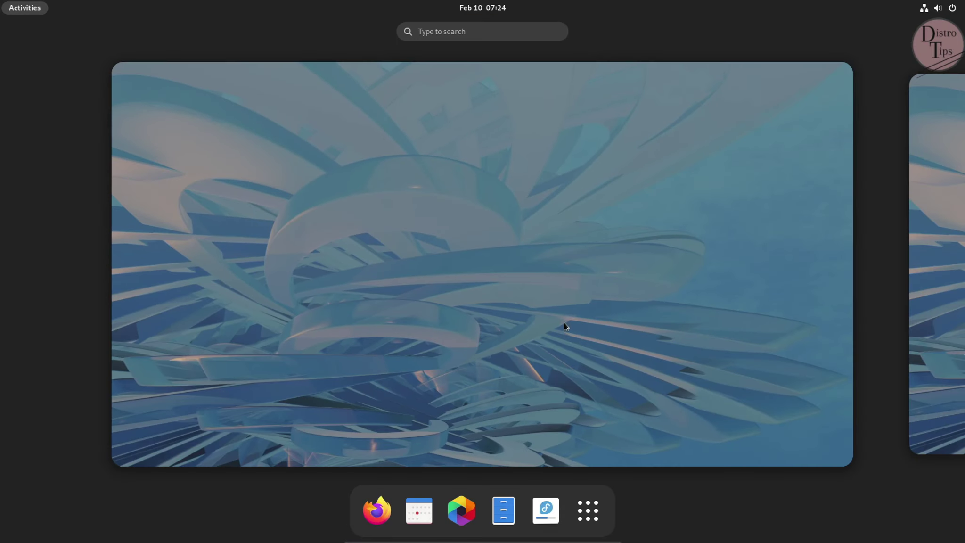
click(588, 510)
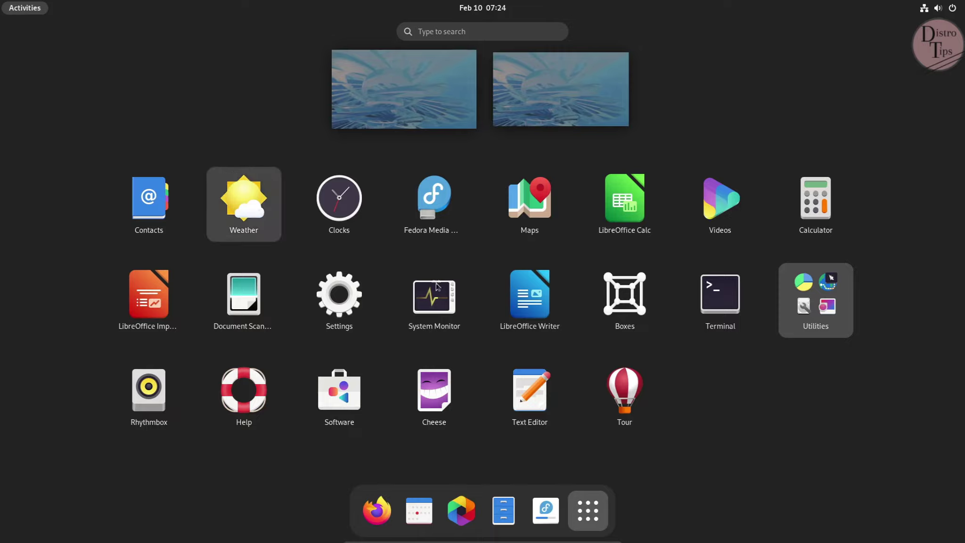
key(Return)
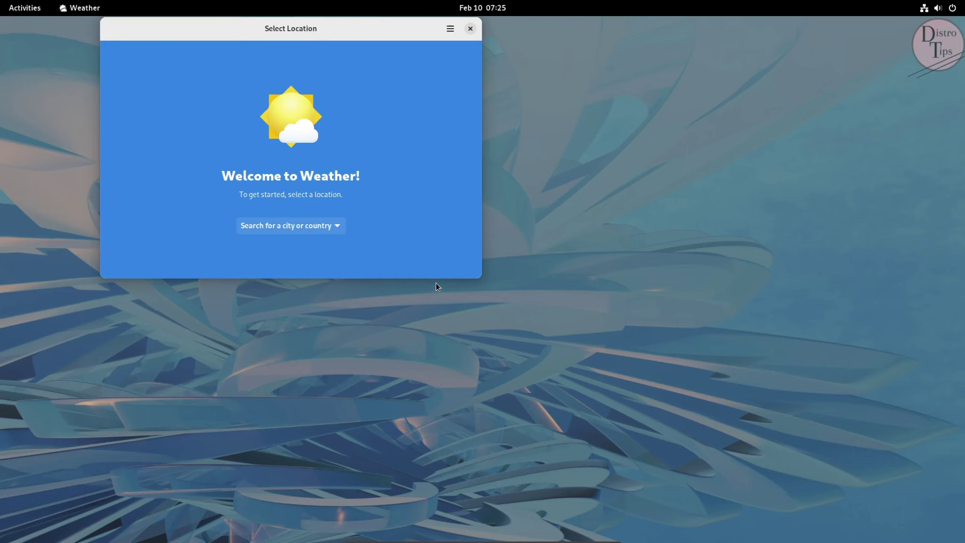
drag(296, 31, 499, 132)
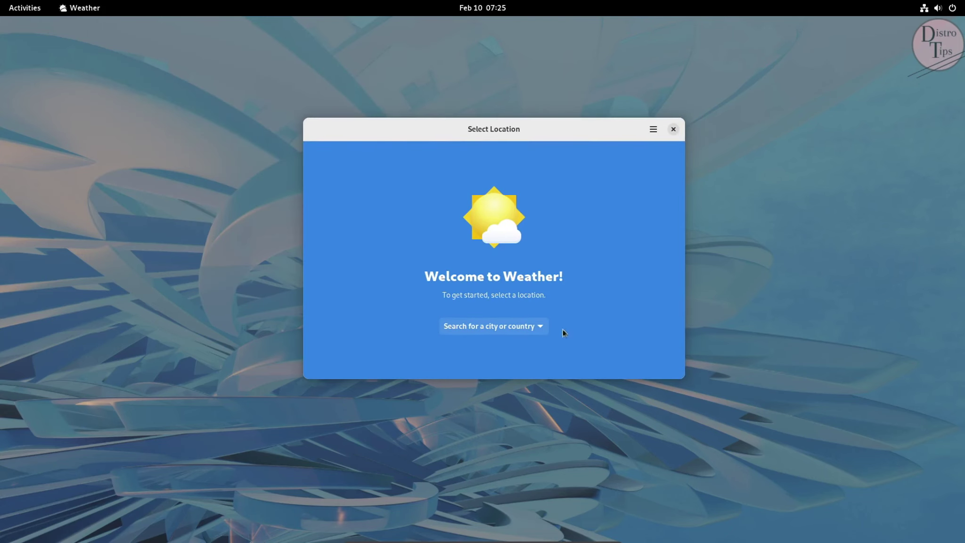
- Set the weather location to New York City, Central Park, and view its daily and hourly forecasts
click(531, 326)
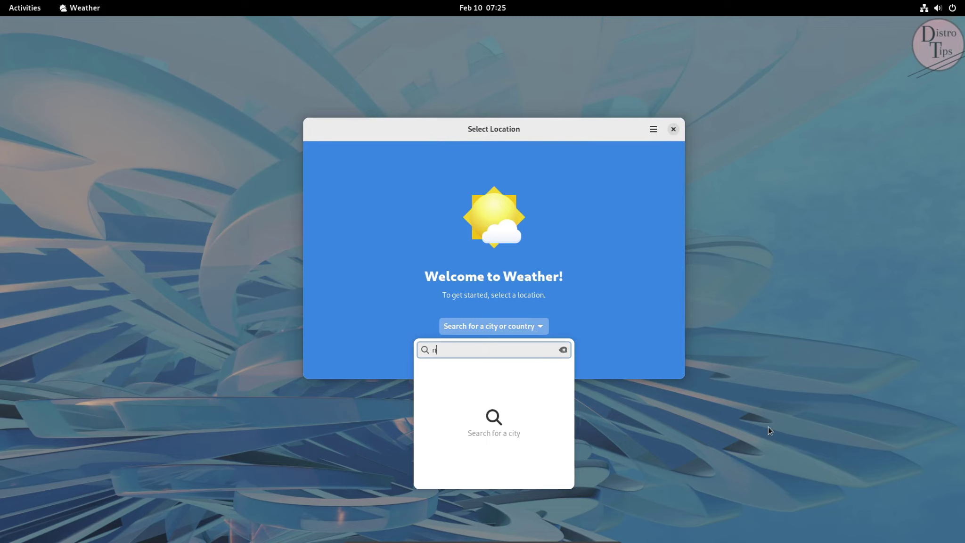
text(new yo)
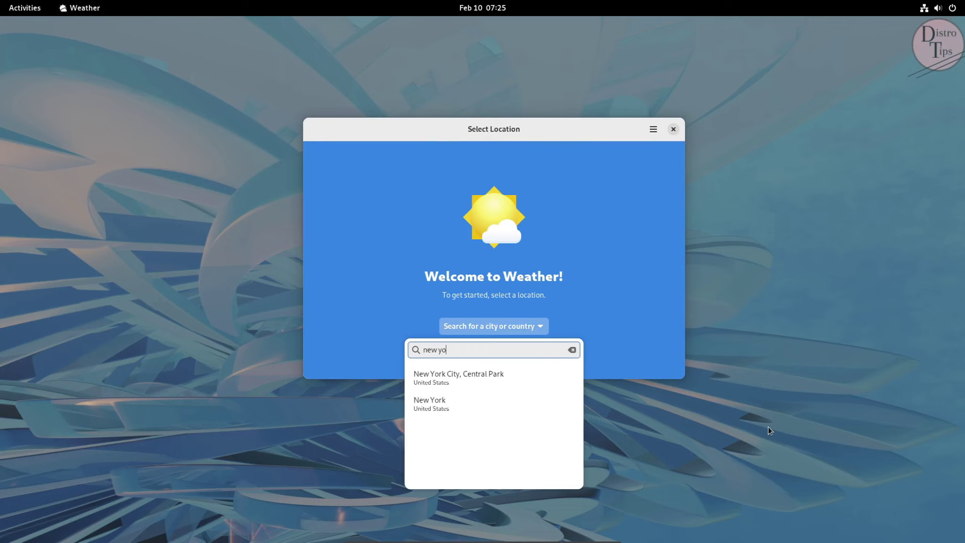
click(476, 376)
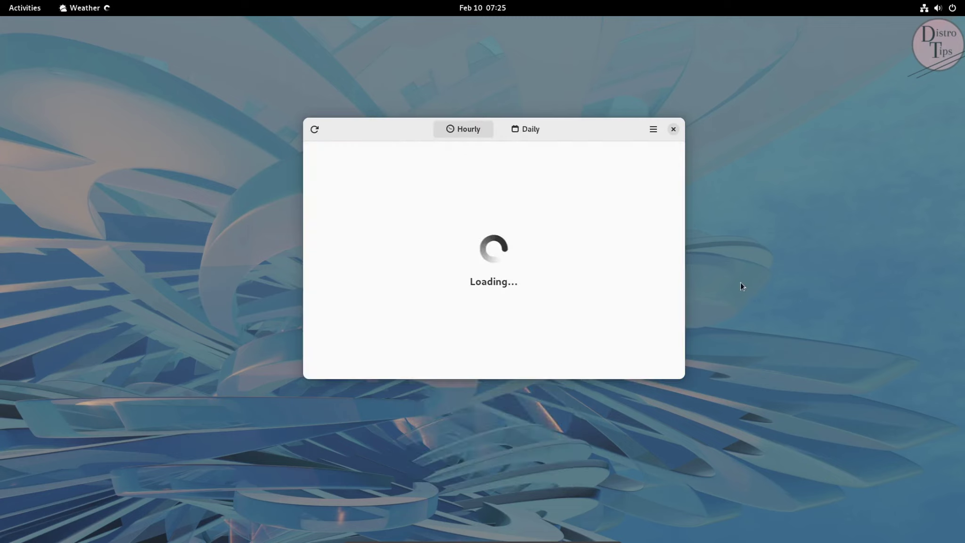
click(533, 133)
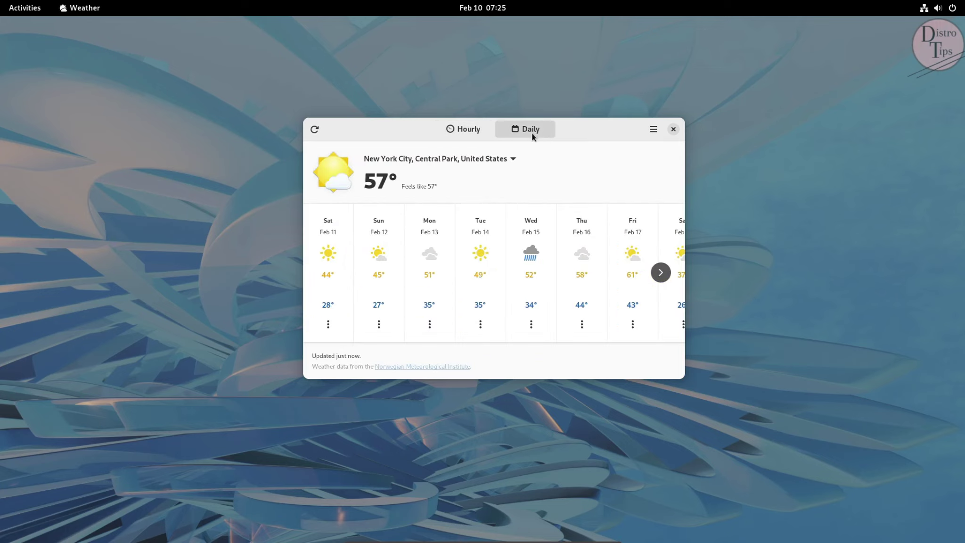
click(474, 134)
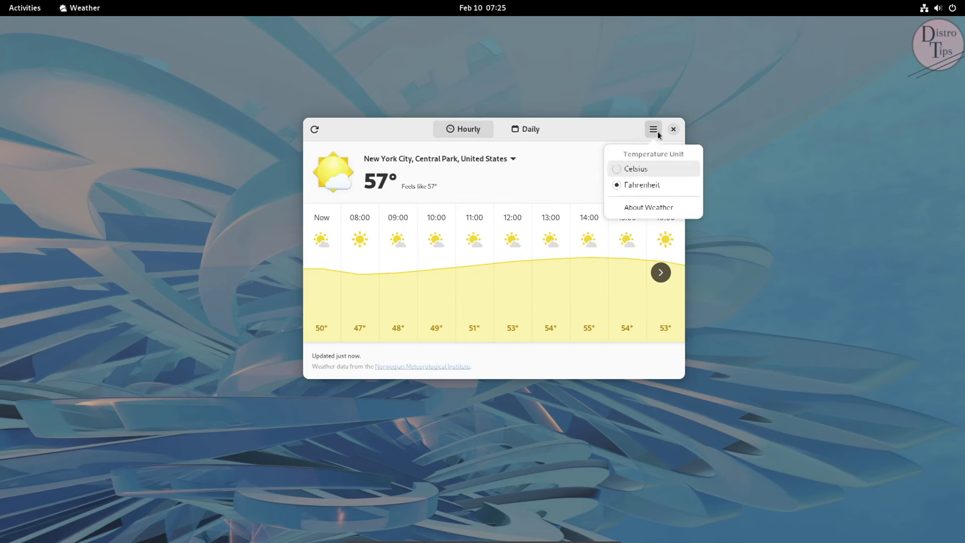
- Review the credits and legal information in the About Weather dialog, and close Weather
click(636, 209)
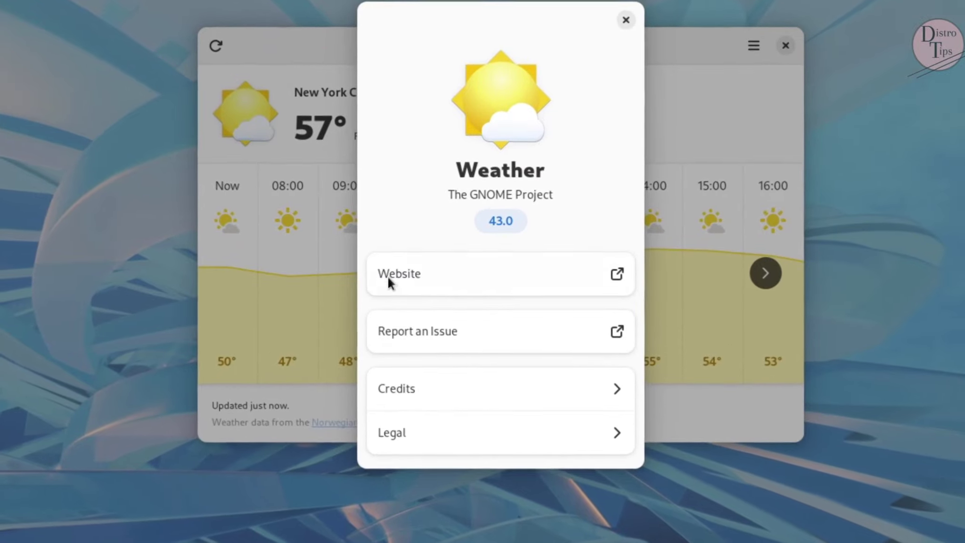
click(411, 380)
click(381, 34)
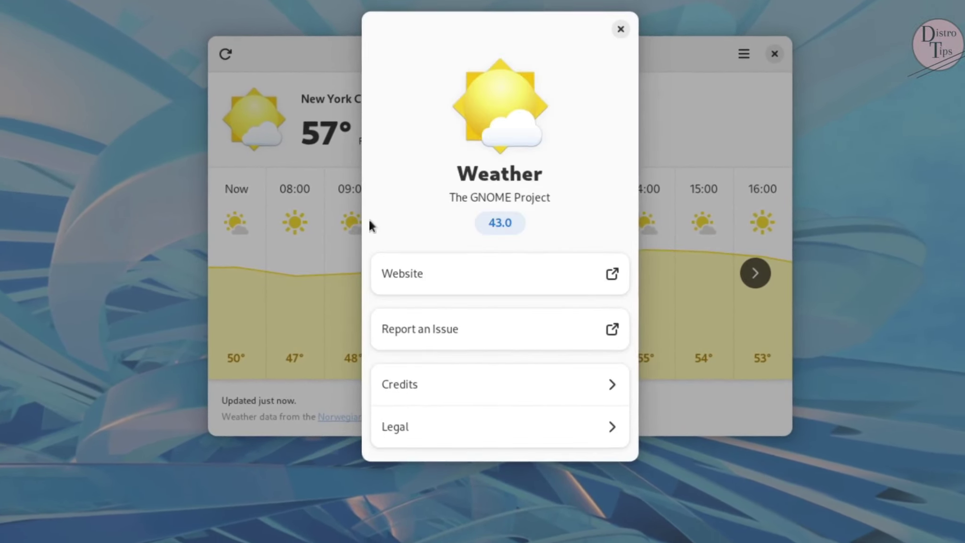
click(408, 431)
click(377, 24)
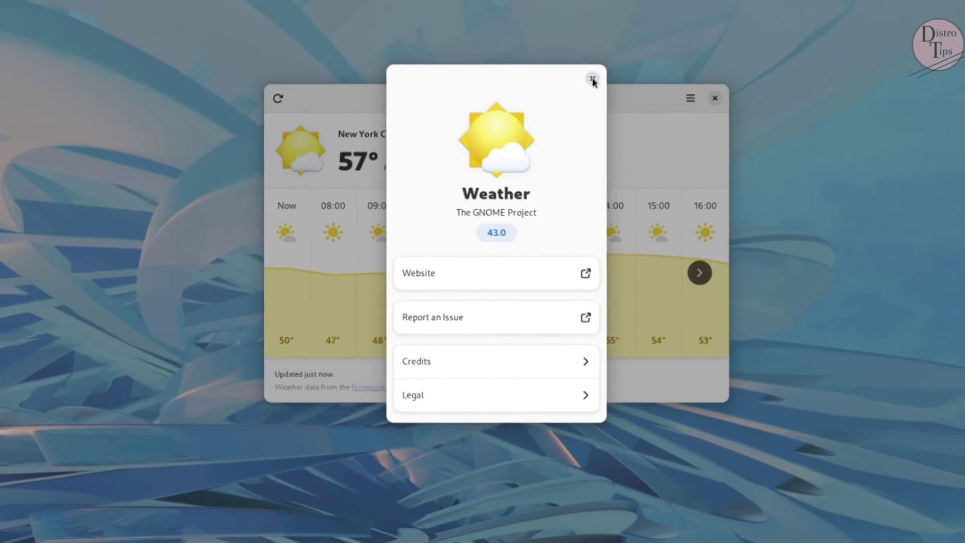
click(623, 25)
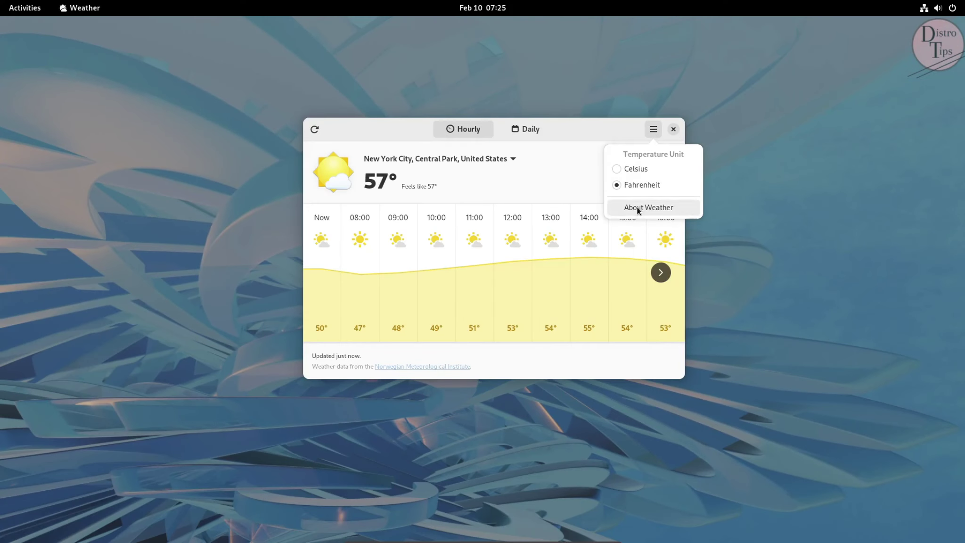
click(673, 130)
- Launch Videos from the applications overview
click(8, 8)
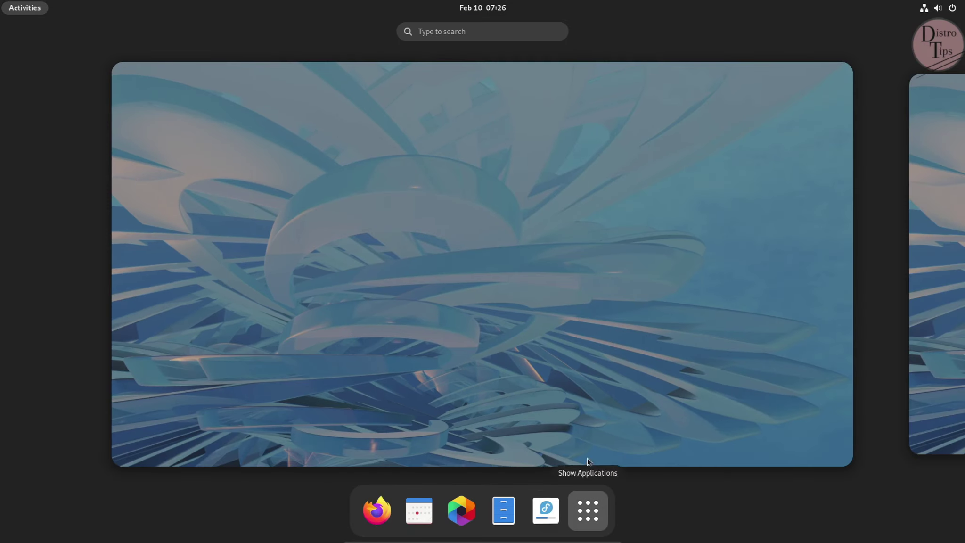
click(588, 510)
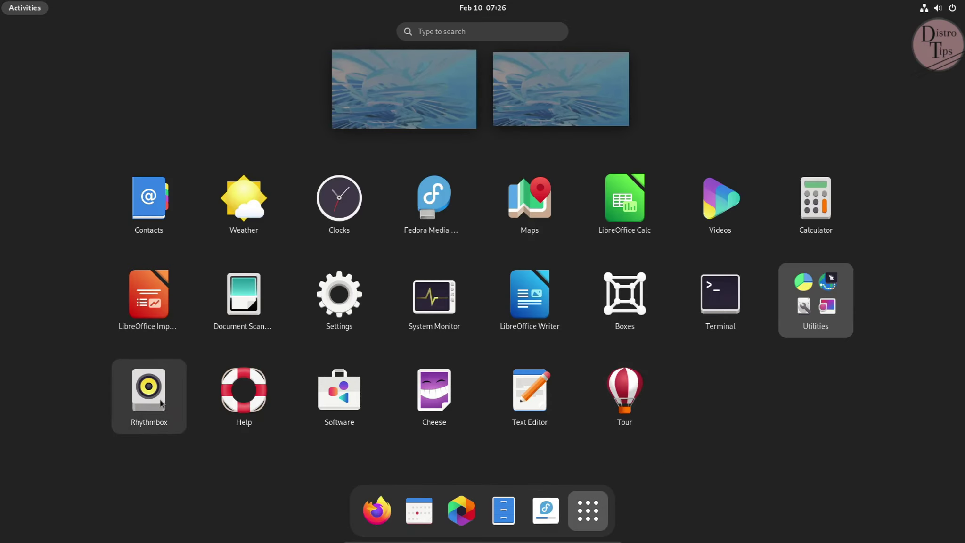
click(735, 214)
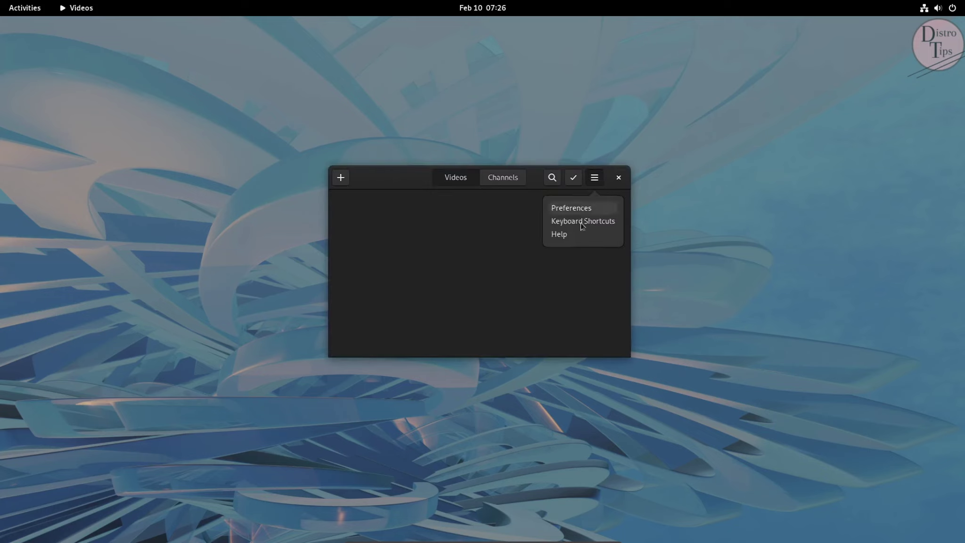
- Review the Display and General preferences of the video player, and close the application
click(573, 210)
click(485, 197)
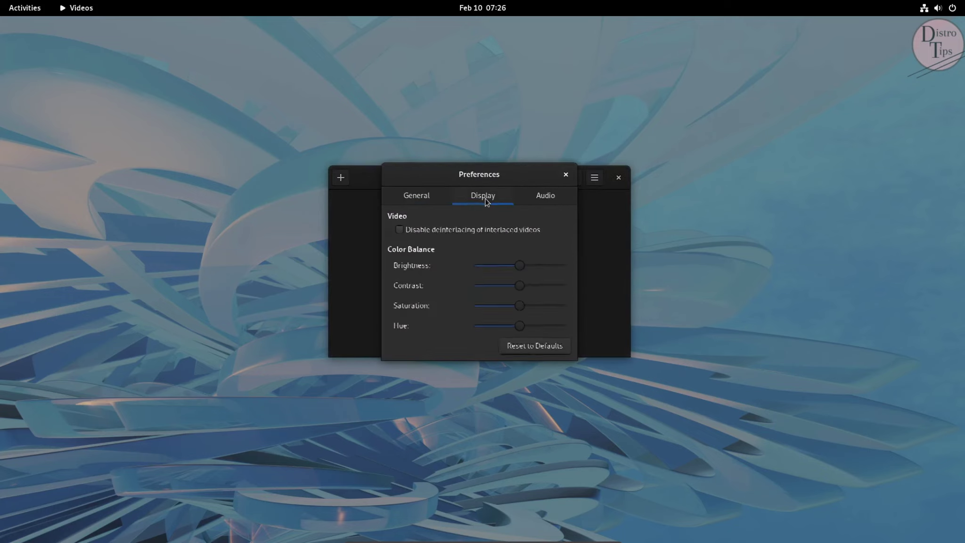
click(416, 196)
click(566, 176)
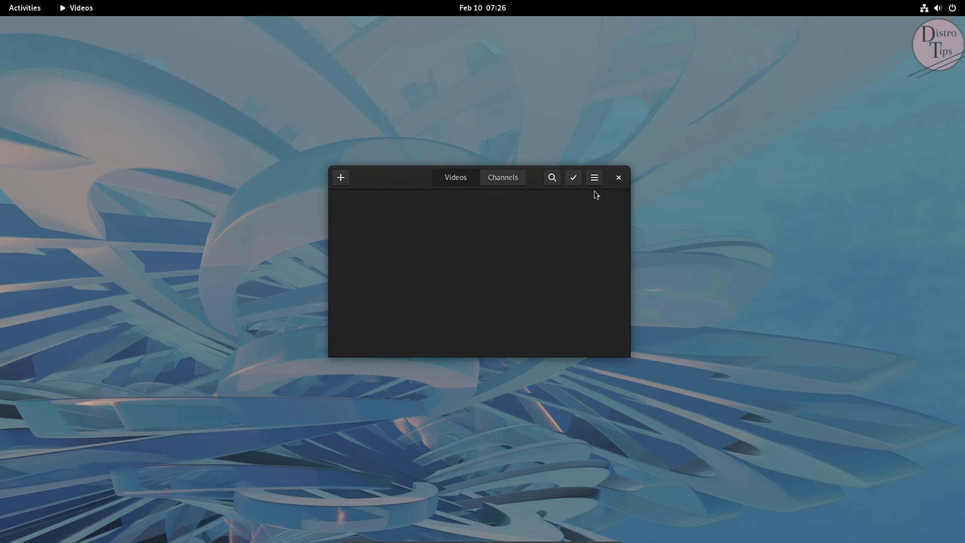
click(619, 177)
- Launch Rhythmbox, place its window in the middle of the desktop, and show its Libre.fm and Radio sources
key(super)
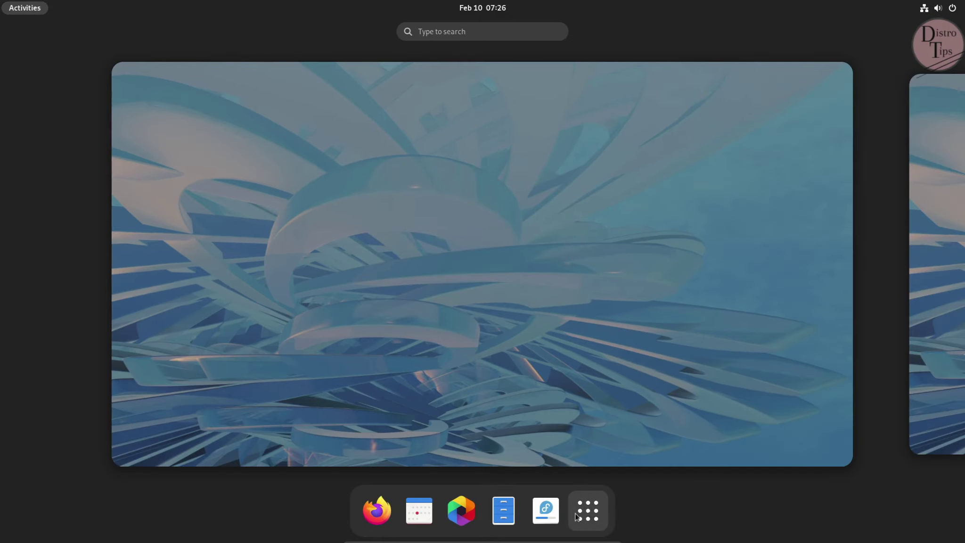
click(588, 512)
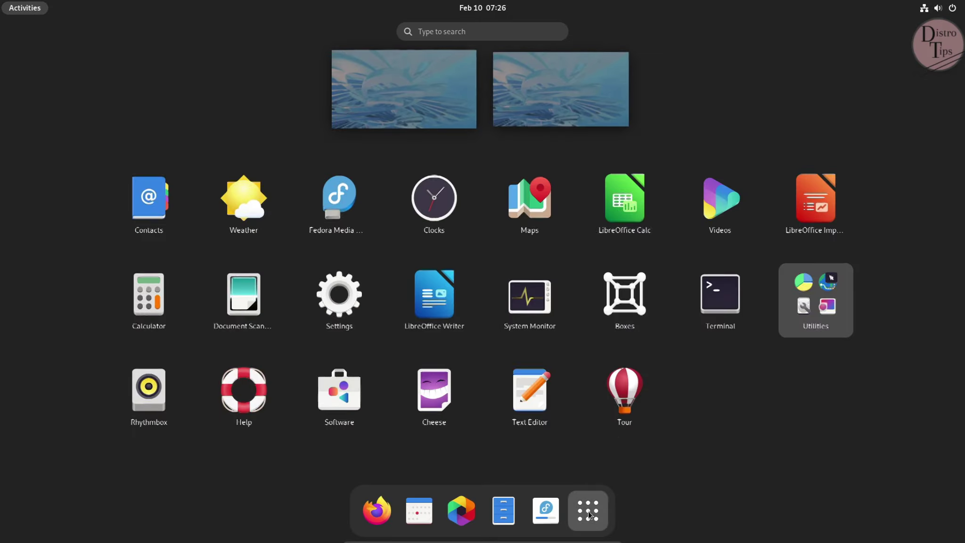
click(163, 404)
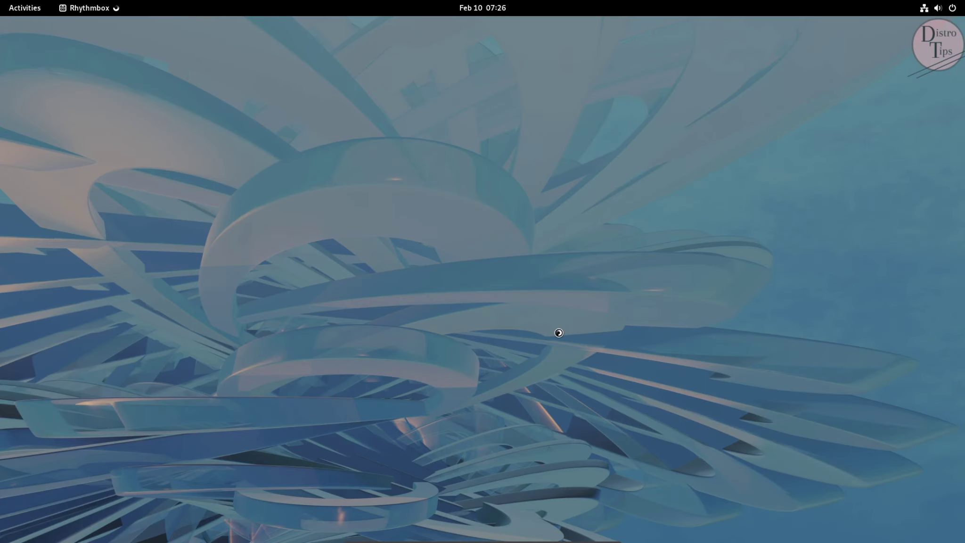
drag(289, 101, 457, 116)
click(304, 246)
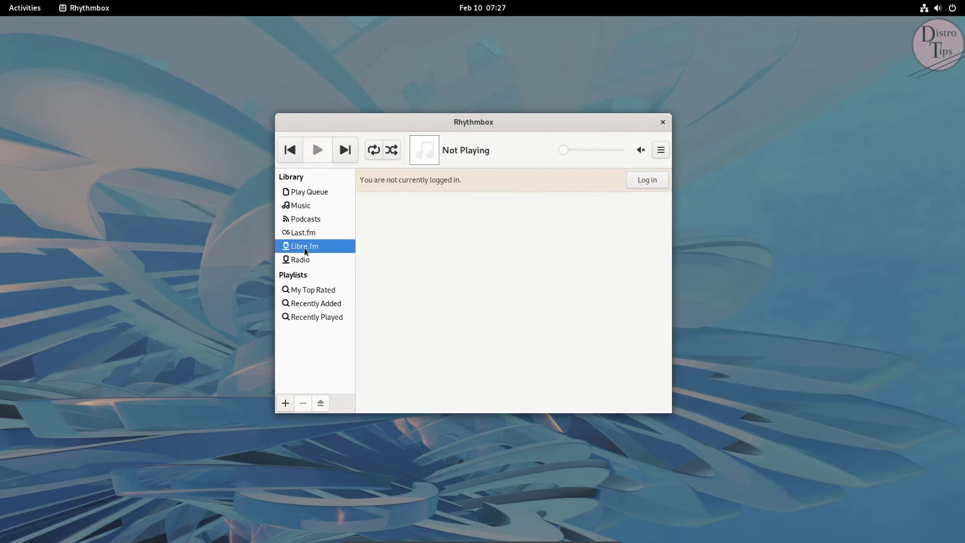
click(300, 260)
- Review the version, description, copyright, credits and license in the About Rhythmbox dialog, and close the dialog
click(667, 154)
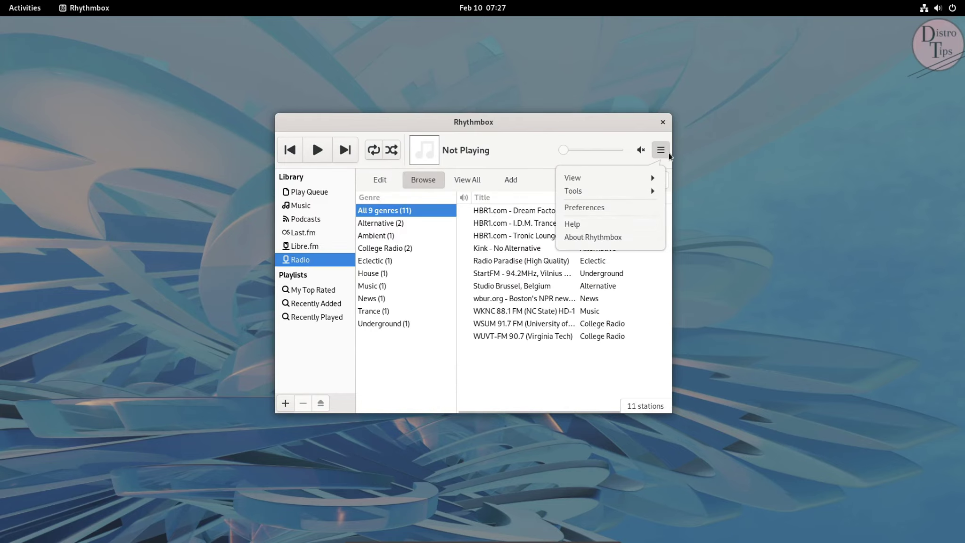
click(601, 240)
drag(423, 306, 642, 338)
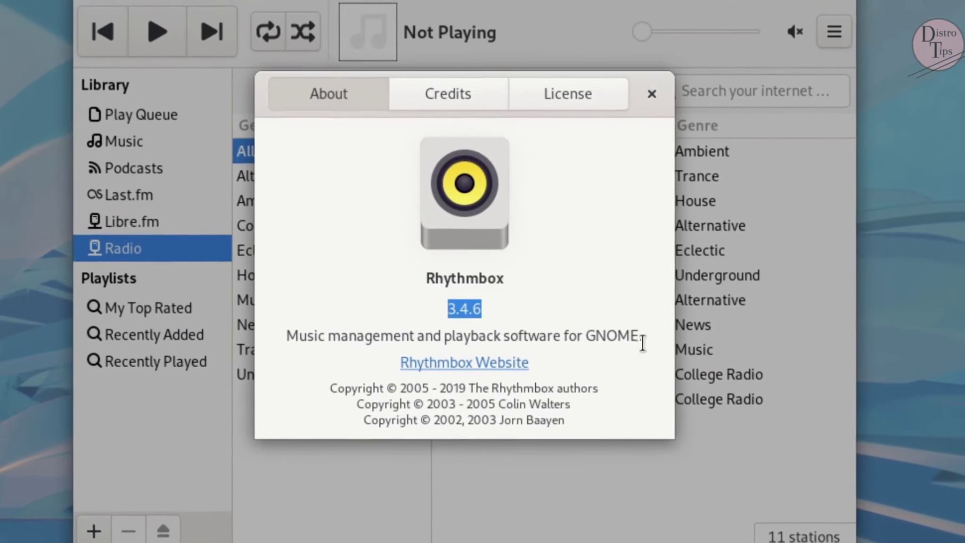
drag(292, 337, 525, 205)
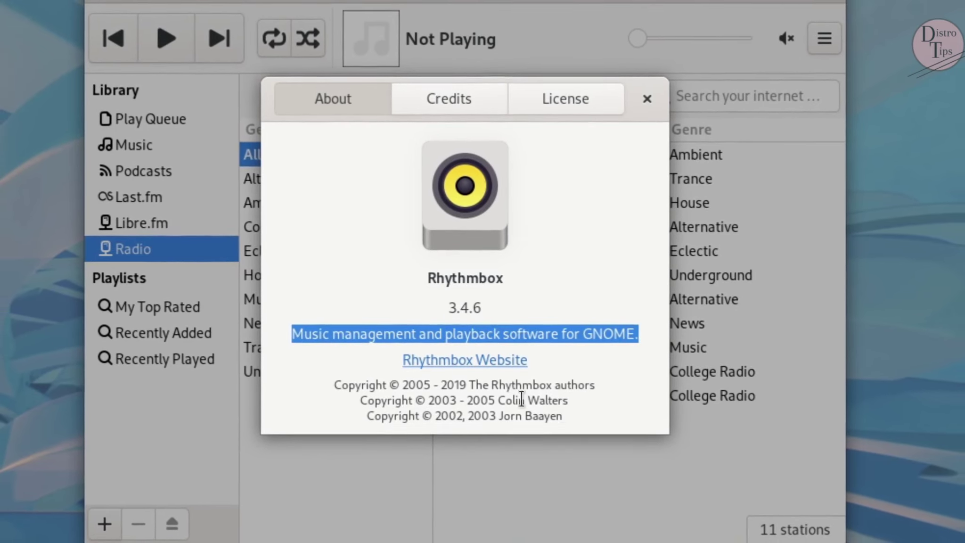
click(423, 97)
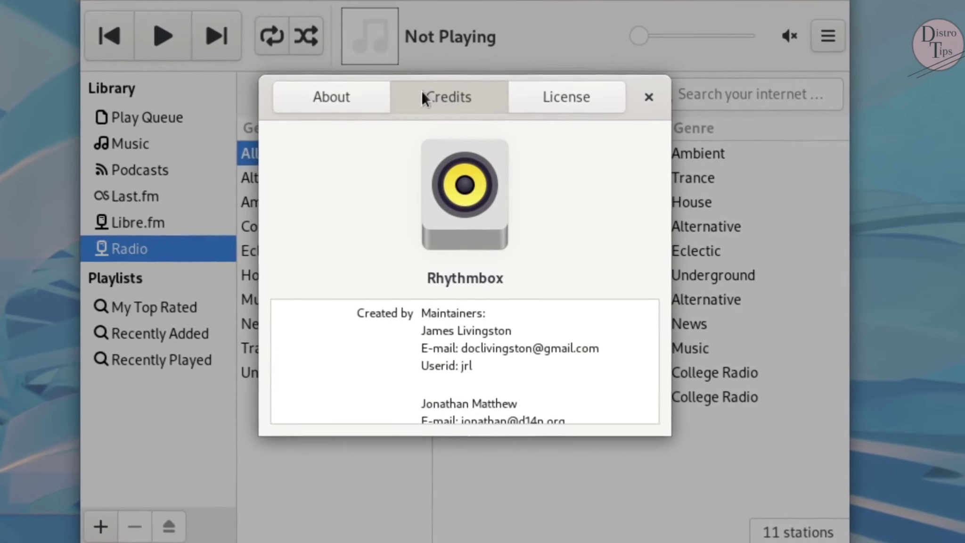
click(571, 94)
click(357, 103)
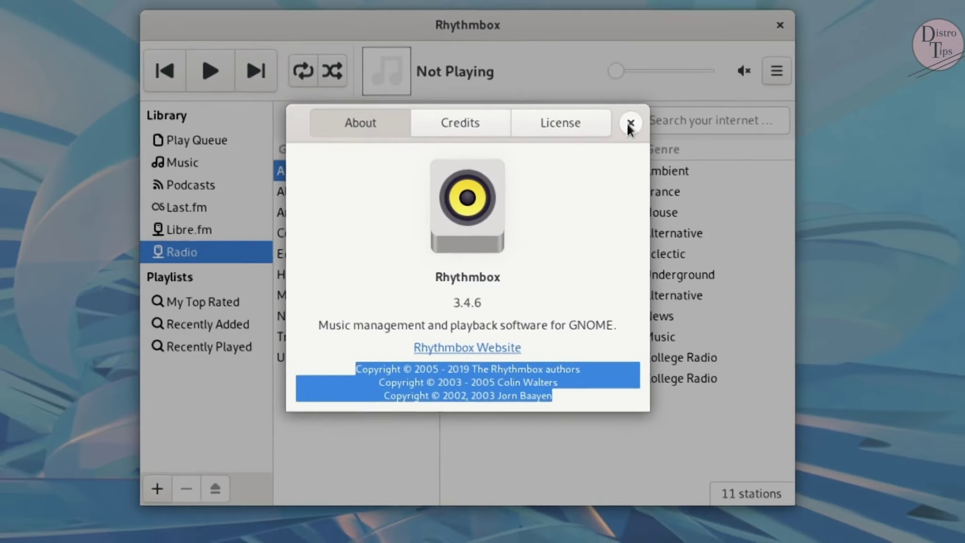
click(660, 92)
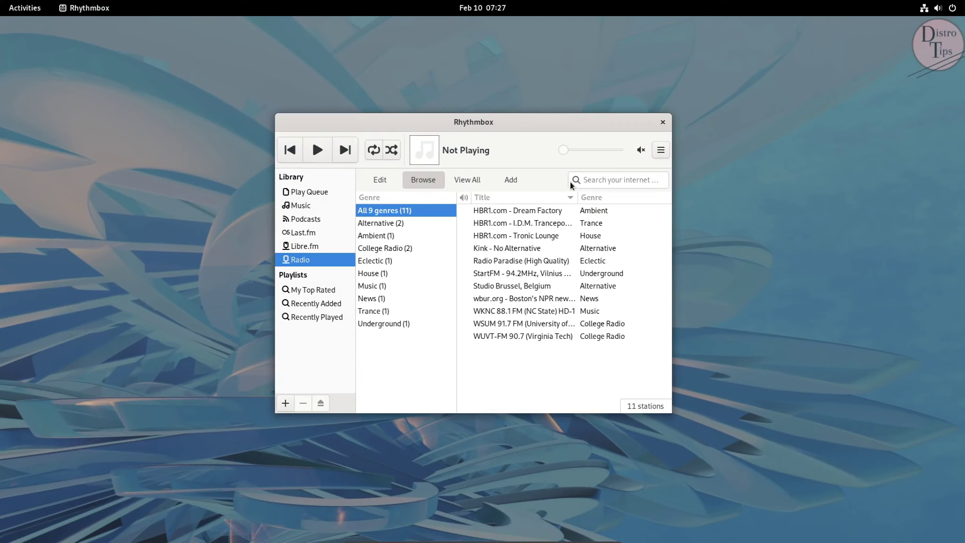
- Review the General, Playback, Music, Podcasts and Plugins preferences of Rhythmbox, and close the application
click(661, 151)
click(589, 209)
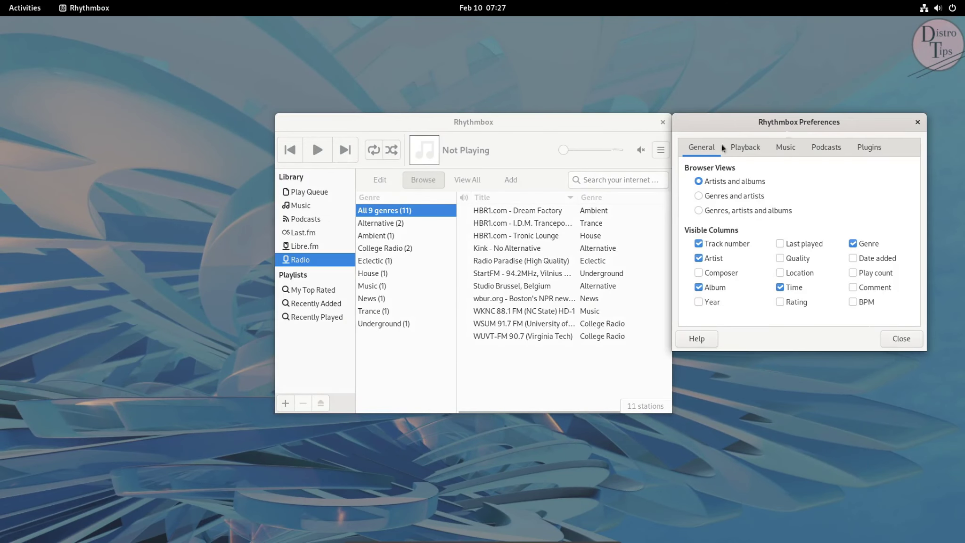
click(441, 171)
click(474, 167)
click(514, 167)
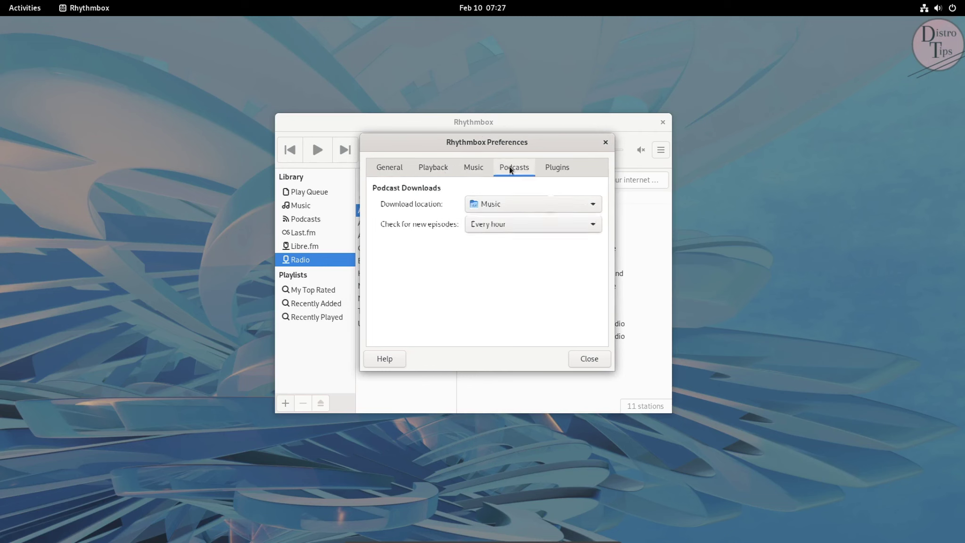
click(554, 170)
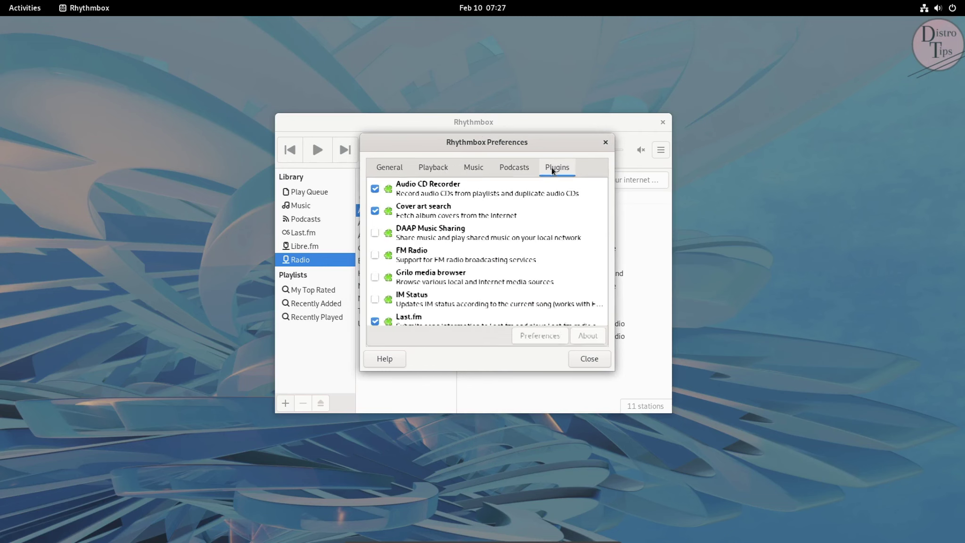
click(375, 255)
click(589, 359)
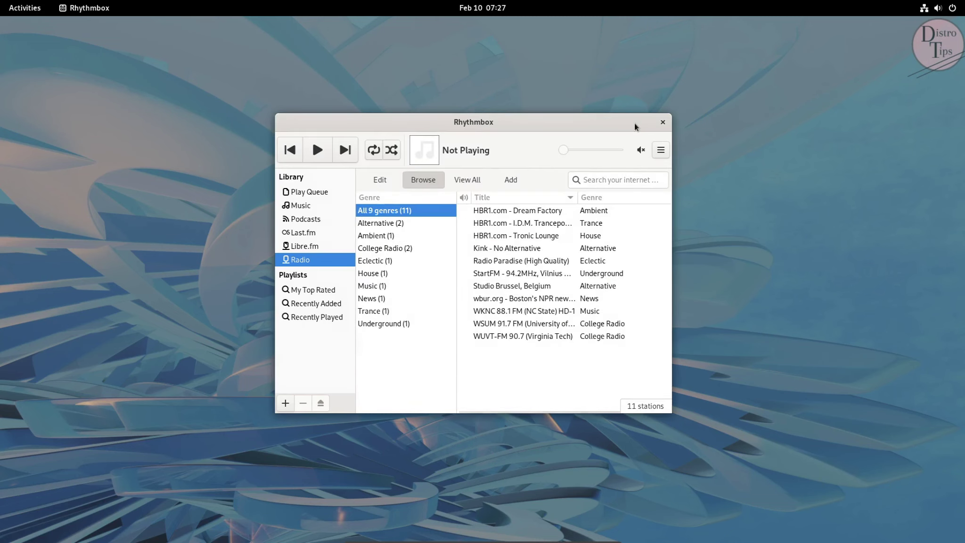
click(663, 122)
- Launch Disk Usage Analyzer from the Utilities folder, scan the Home Folder, and return to the Devices & Locations list
click(25, 8)
click(588, 511)
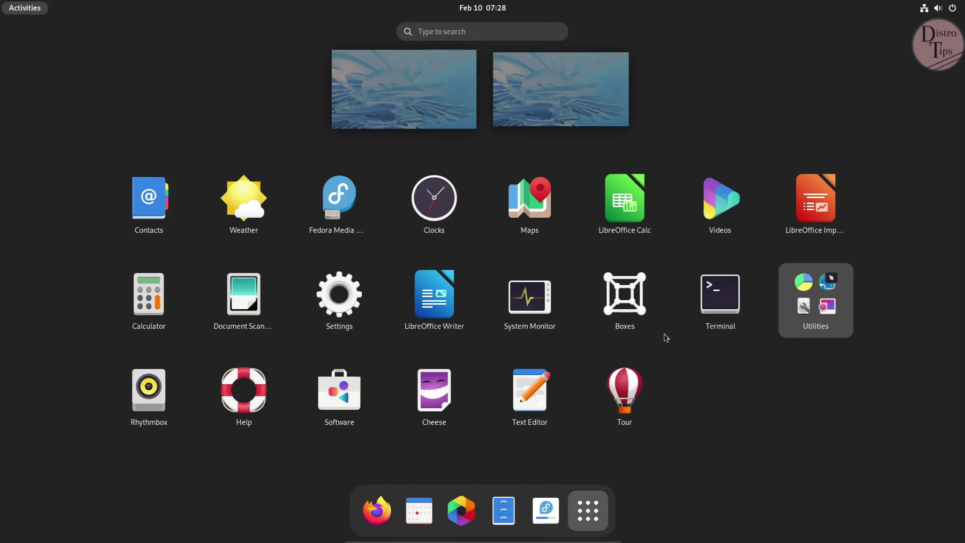
click(845, 312)
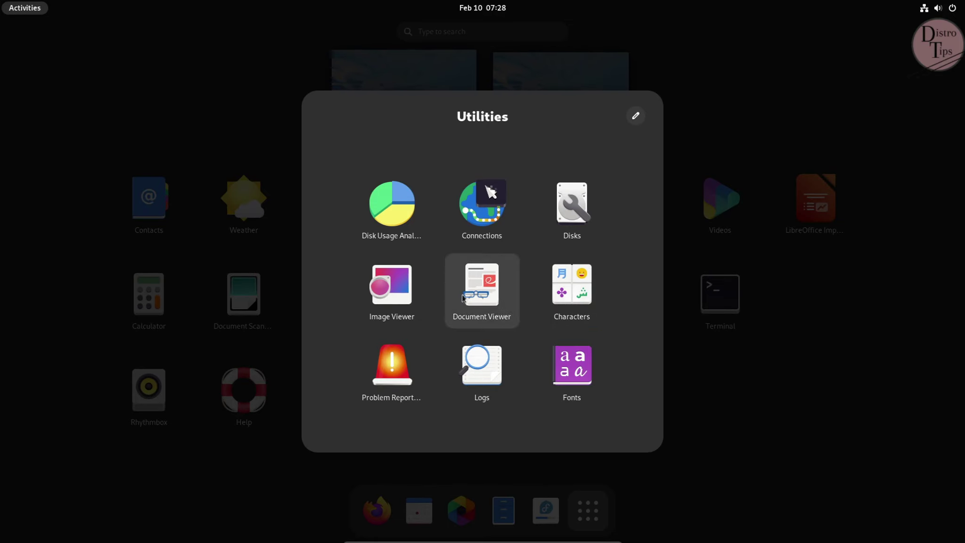
click(402, 222)
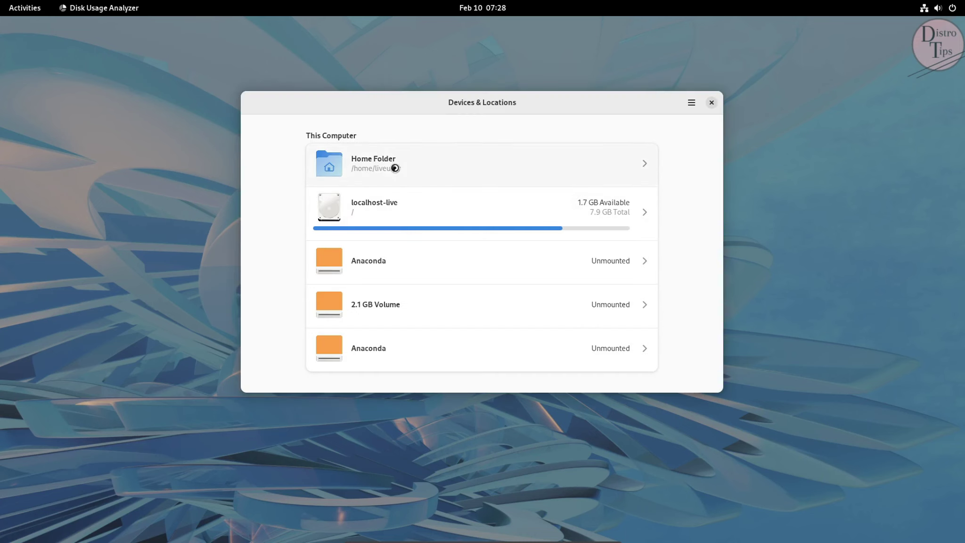
click(395, 168)
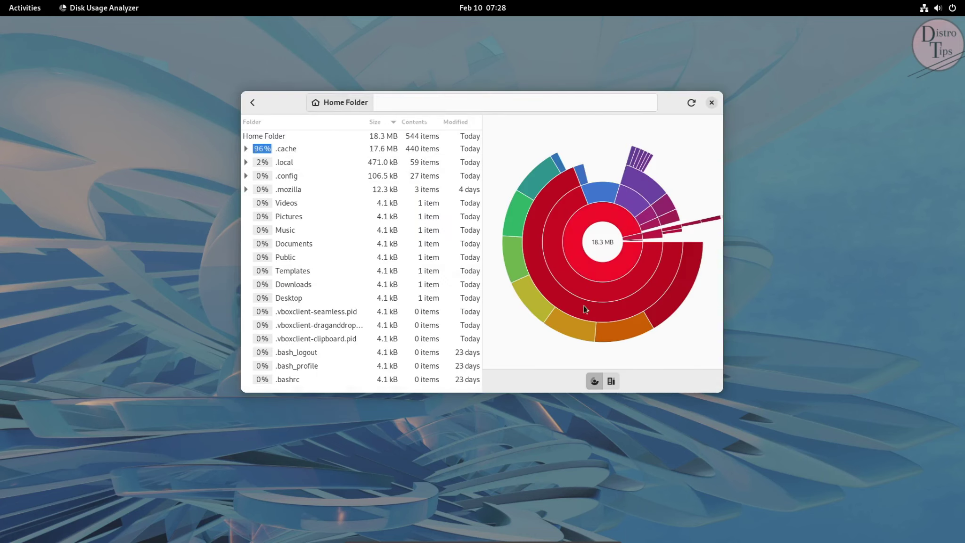
click(252, 103)
- Review the version, credits and legal information in the About dialog of Disk Usage Analyzer, and close the dialog
click(692, 104)
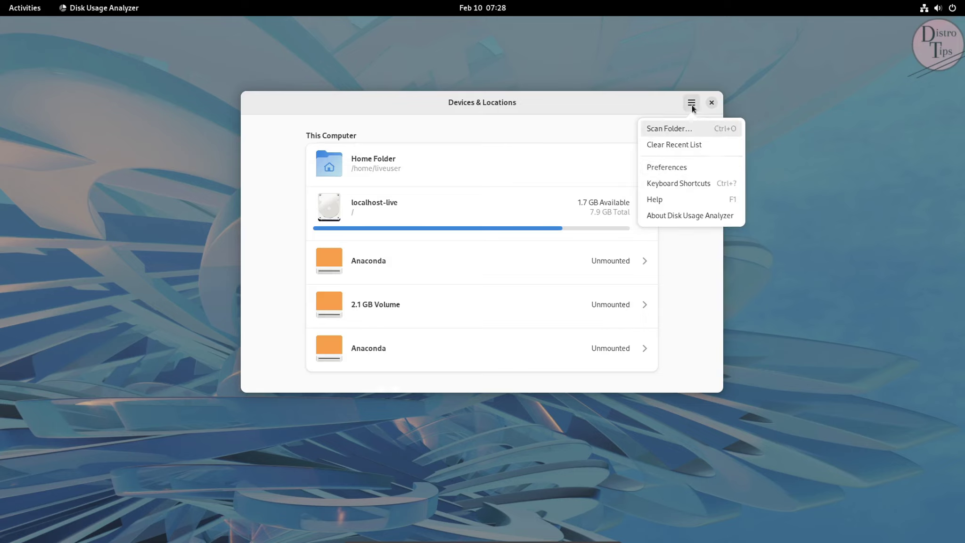
click(663, 218)
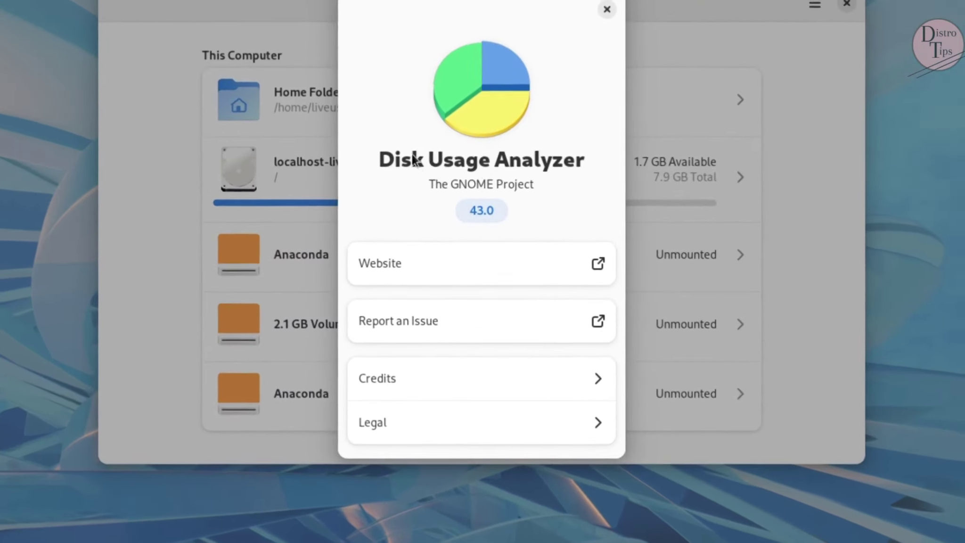
click(429, 377)
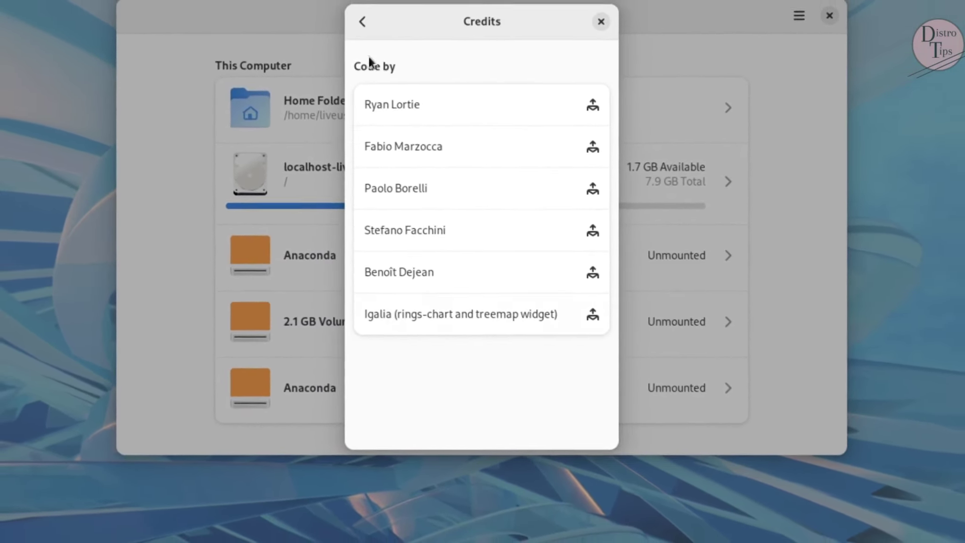
click(363, 21)
click(424, 413)
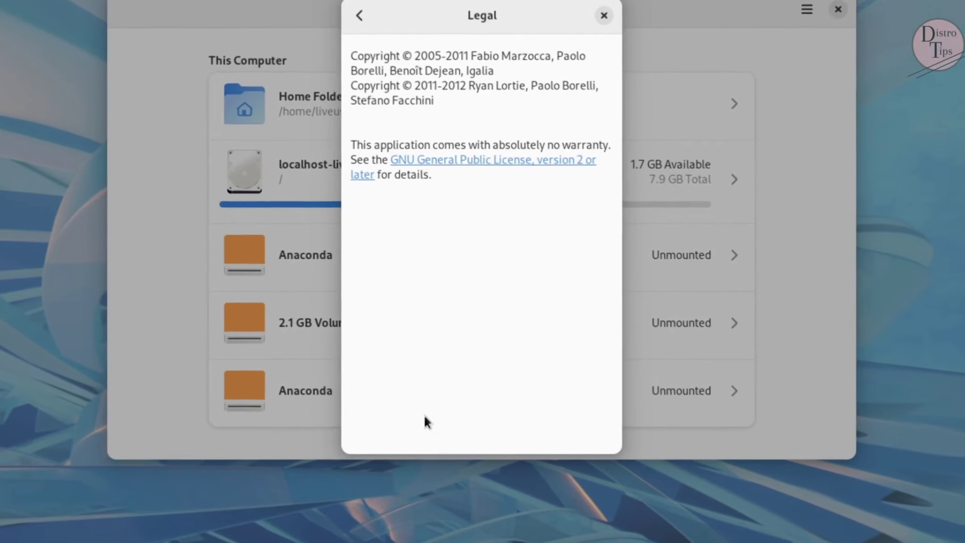
click(358, 13)
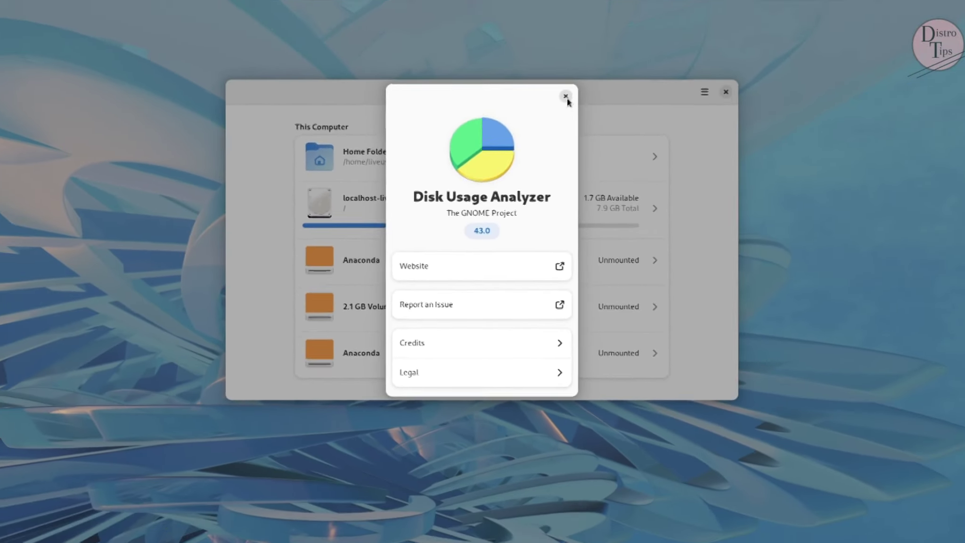
click(605, 13)
- Review the Locations to Ignore preferences of Disk Usage Analyzer, and close the application
click(691, 104)
click(680, 167)
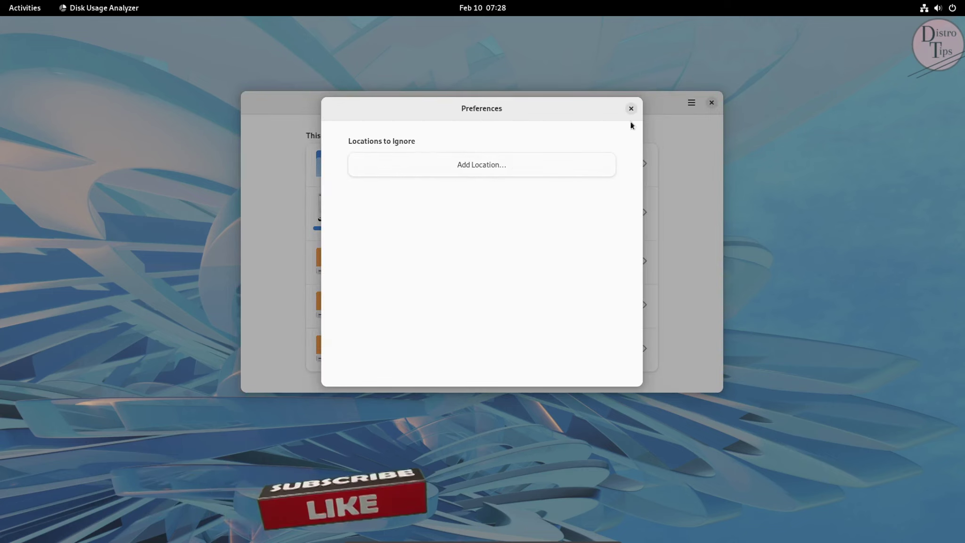
click(632, 109)
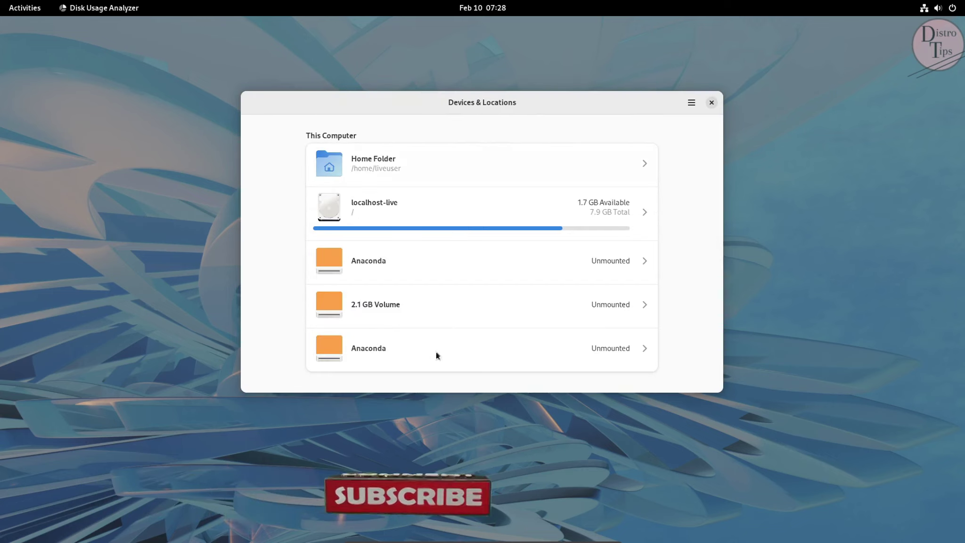
click(712, 103)
- Launch Clocks from the applications overview and place its window in the middle of the desktop
key(super)
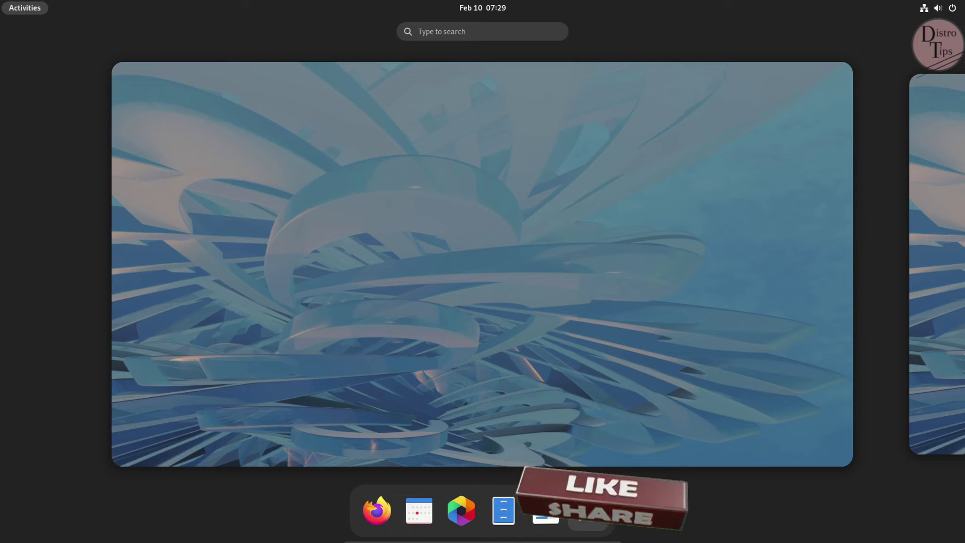
click(588, 519)
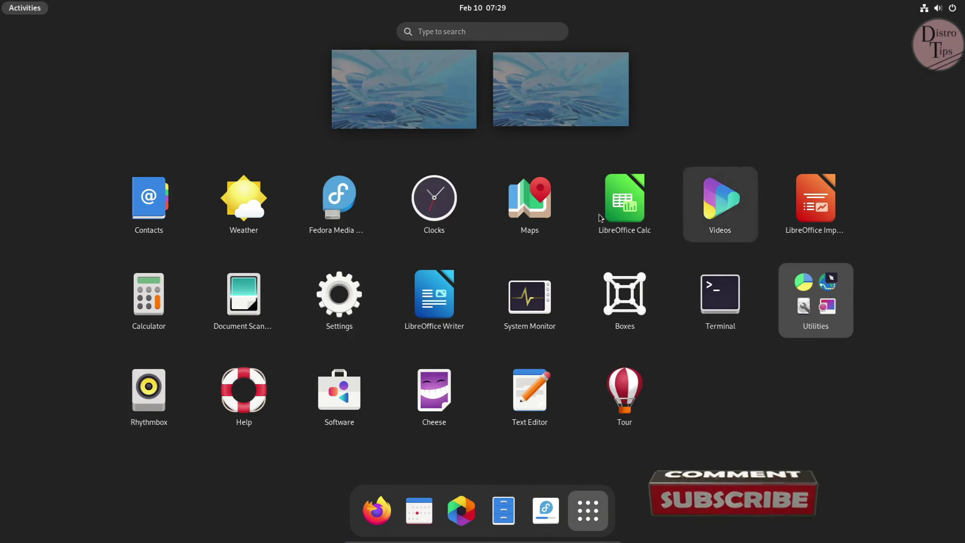
click(443, 219)
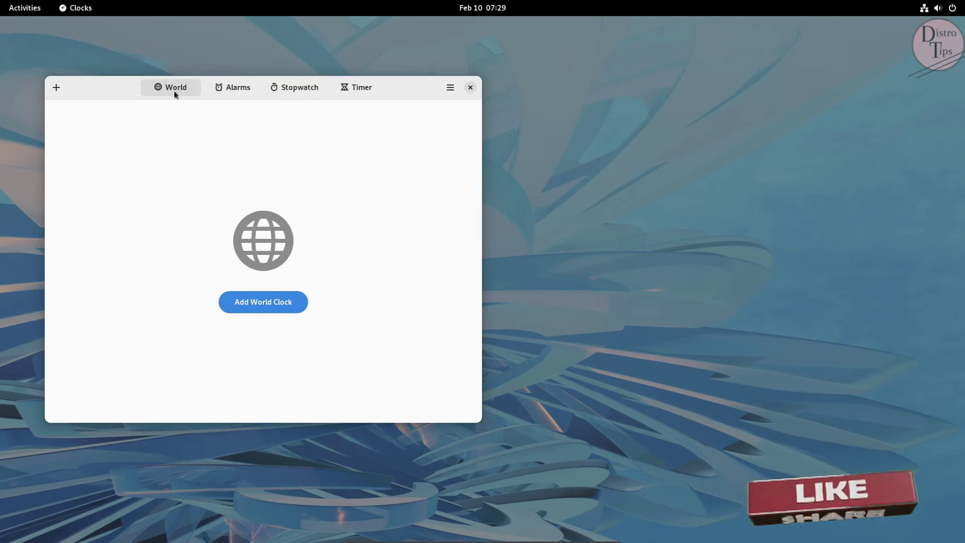
drag(174, 90, 442, 117)
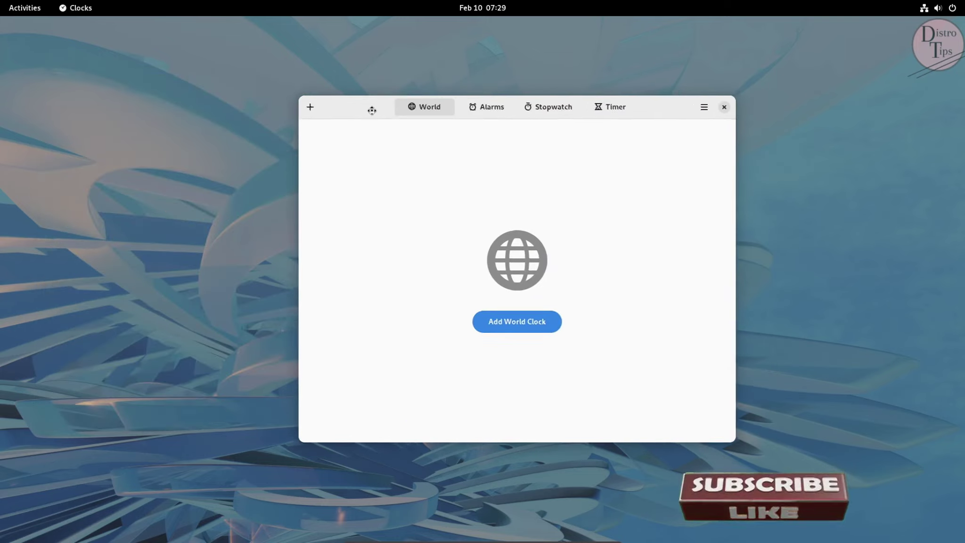
- Add a world clock for New York, United States
click(539, 327)
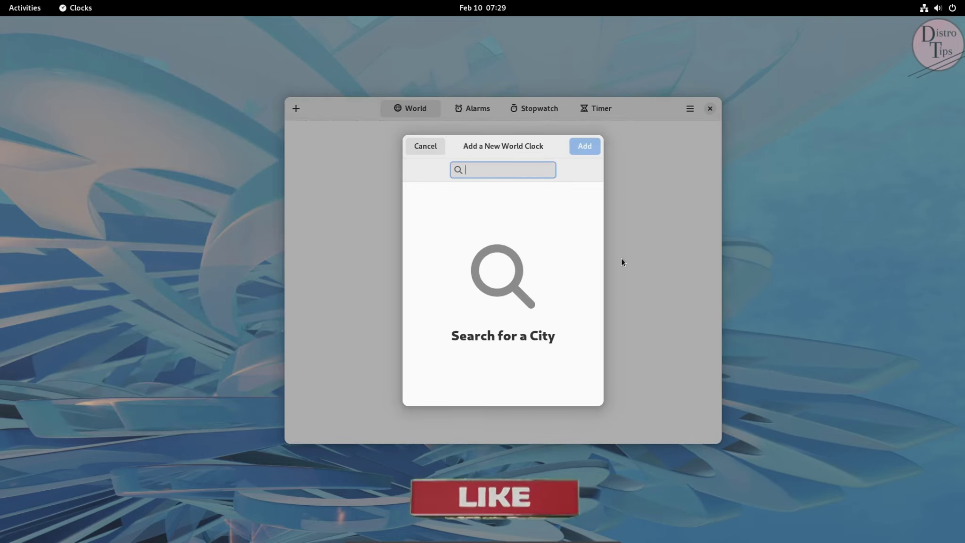
text(new y)
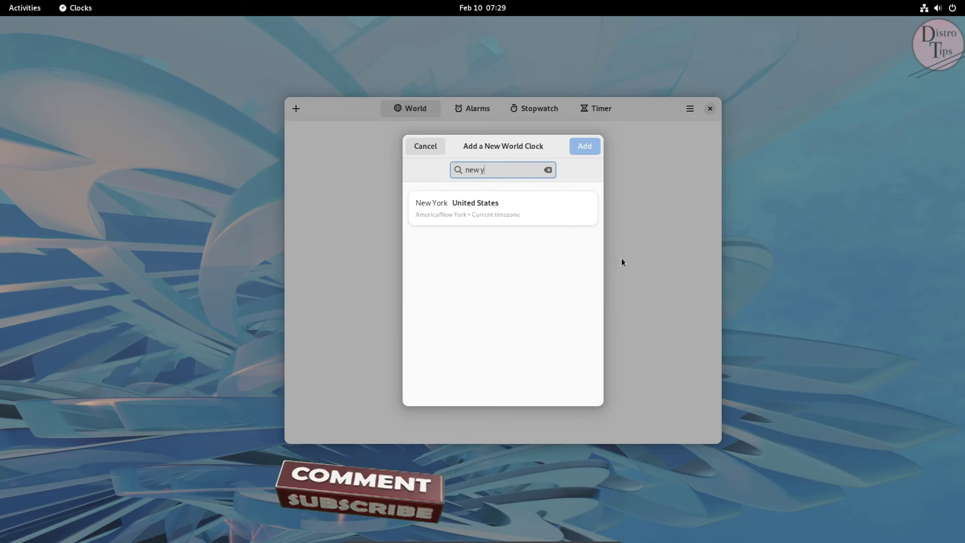
click(490, 208)
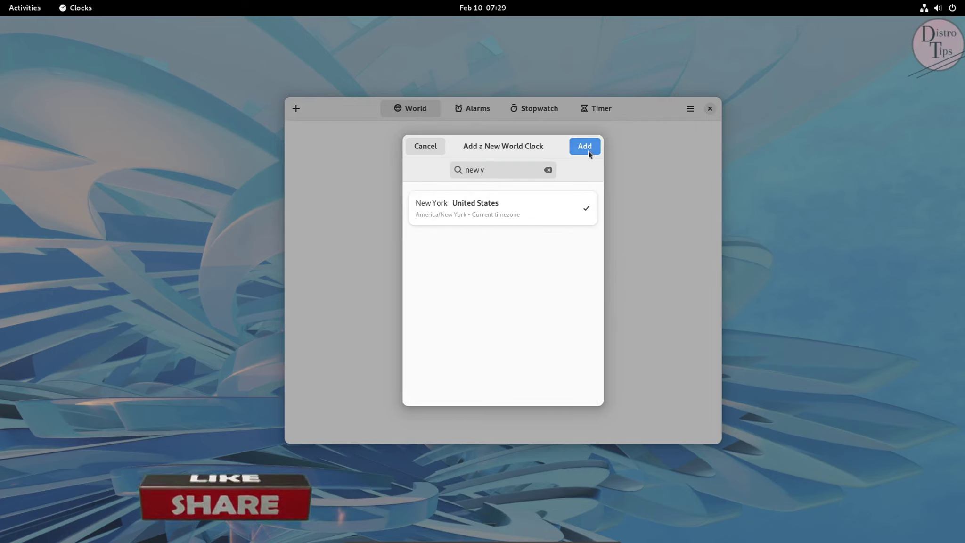
click(587, 149)
- Review the version, credits and legal information in the About Clocks dialog, and close the dialog
click(690, 108)
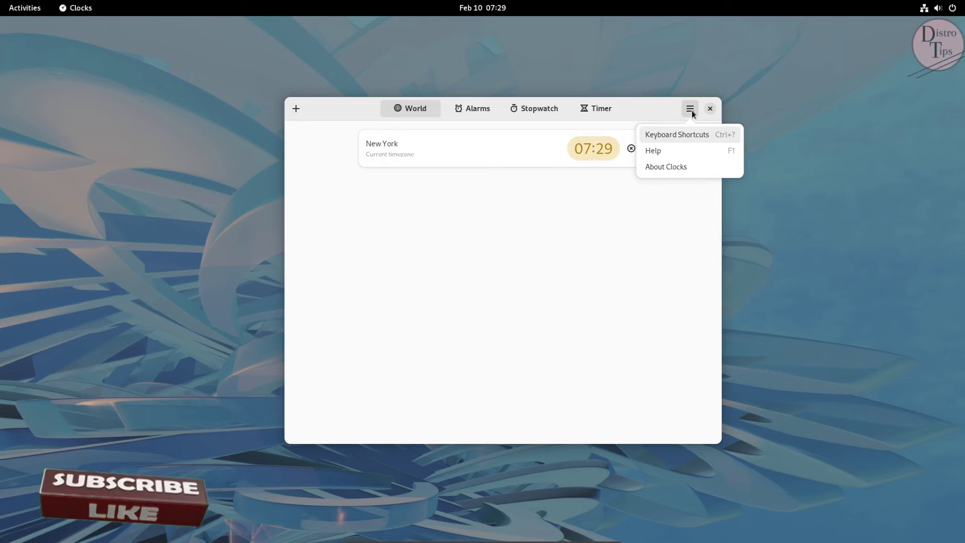
click(682, 170)
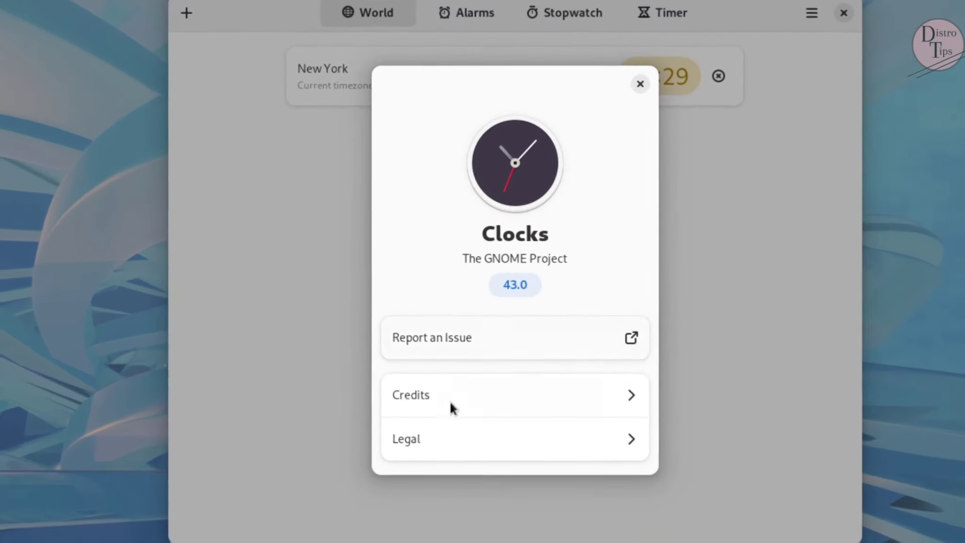
click(460, 351)
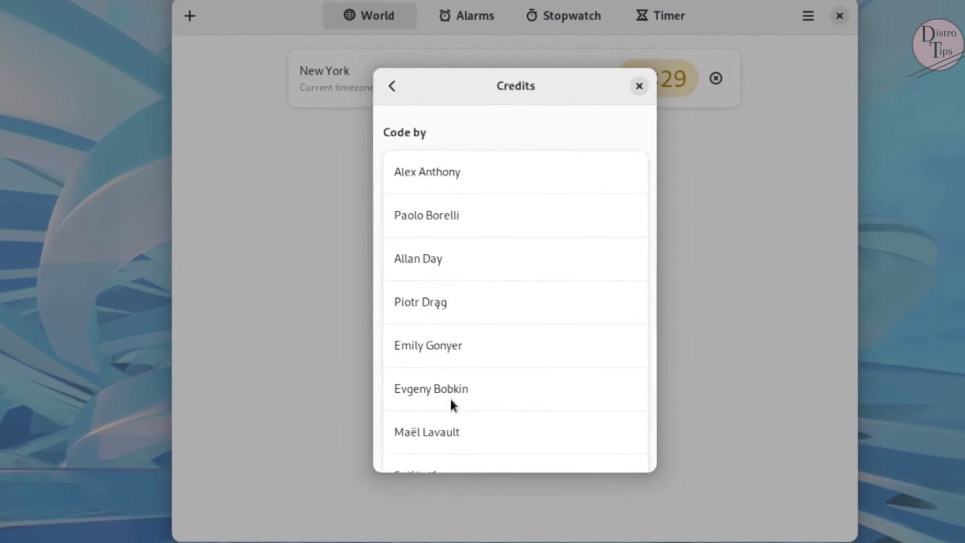
click(401, 89)
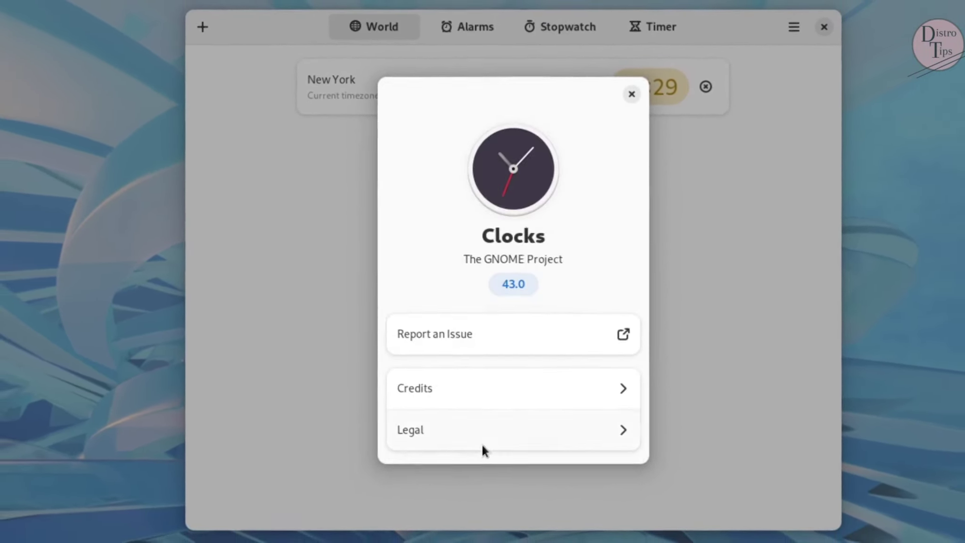
click(481, 442)
click(392, 89)
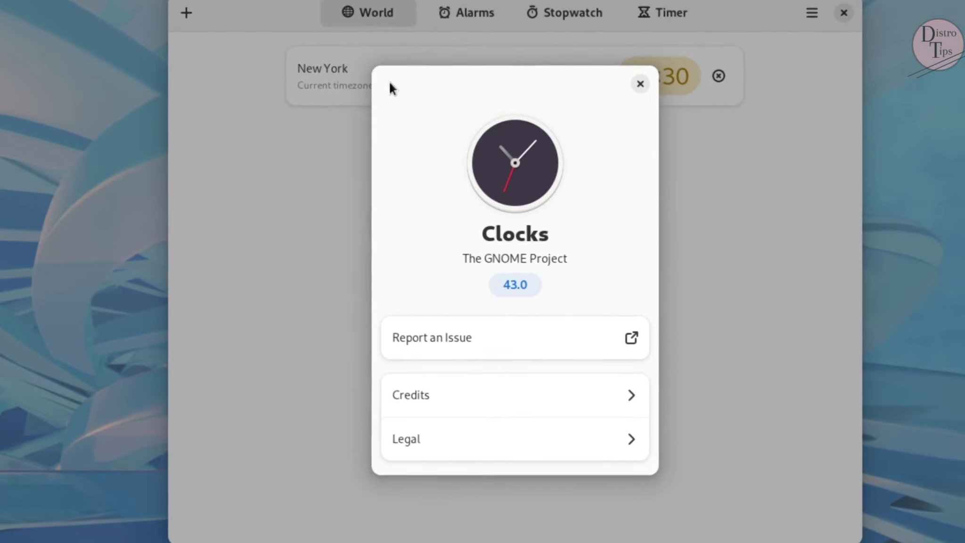
click(606, 124)
- Show the Alarms, Stopwatch and Timer views of Clocks, return to the World view, and close the application
click(476, 69)
click(566, 68)
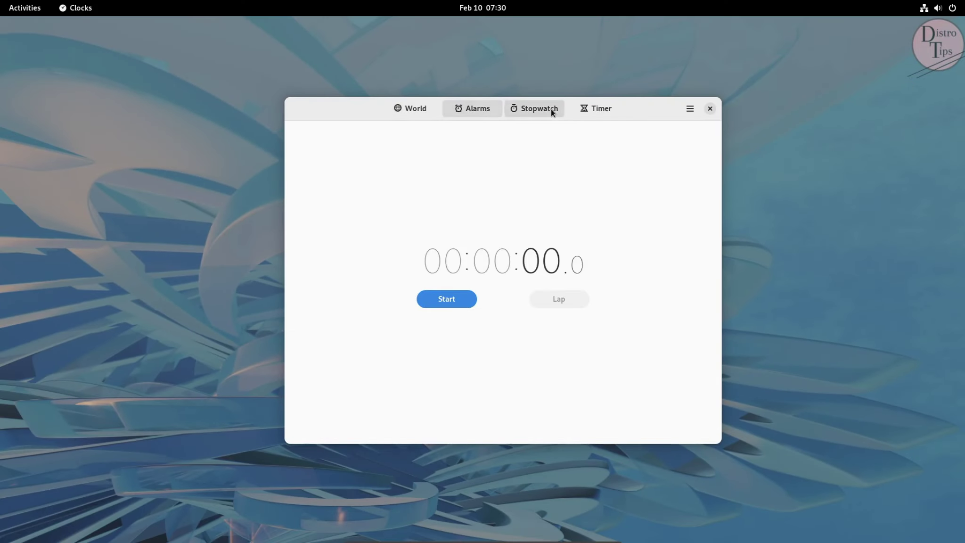
click(603, 110)
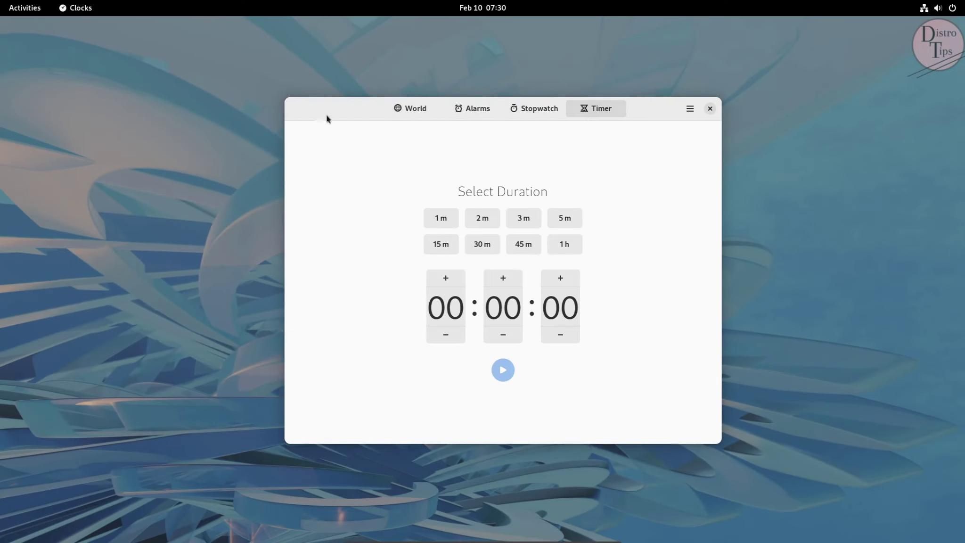
click(405, 117)
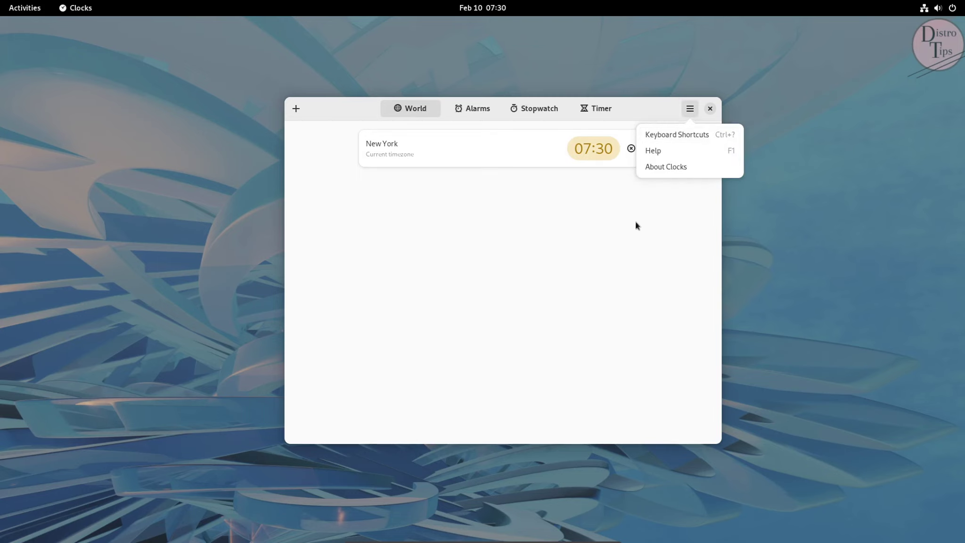
click(711, 108)
- Launch Fedora Media Writer from the applications overview and place its window in the middle of the desktop
click(25, 8)
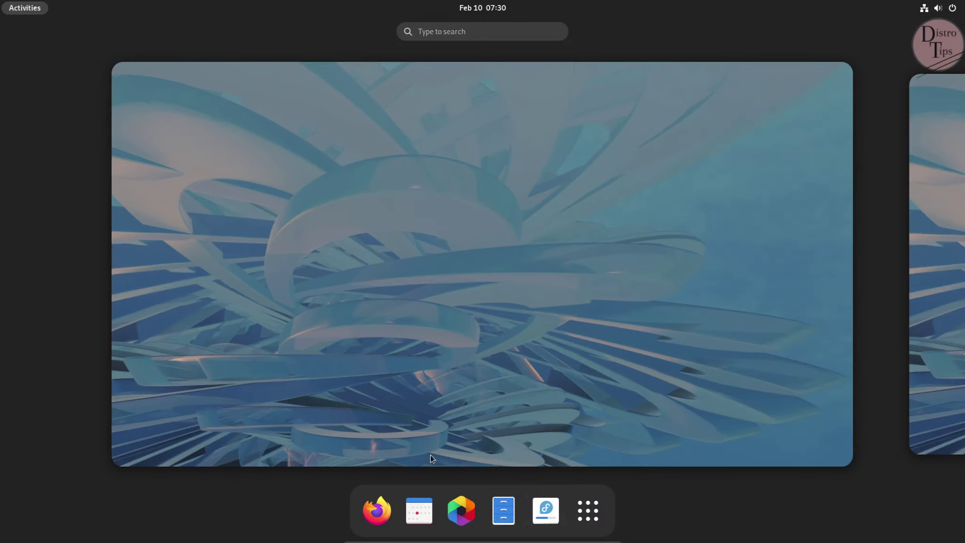
click(587, 511)
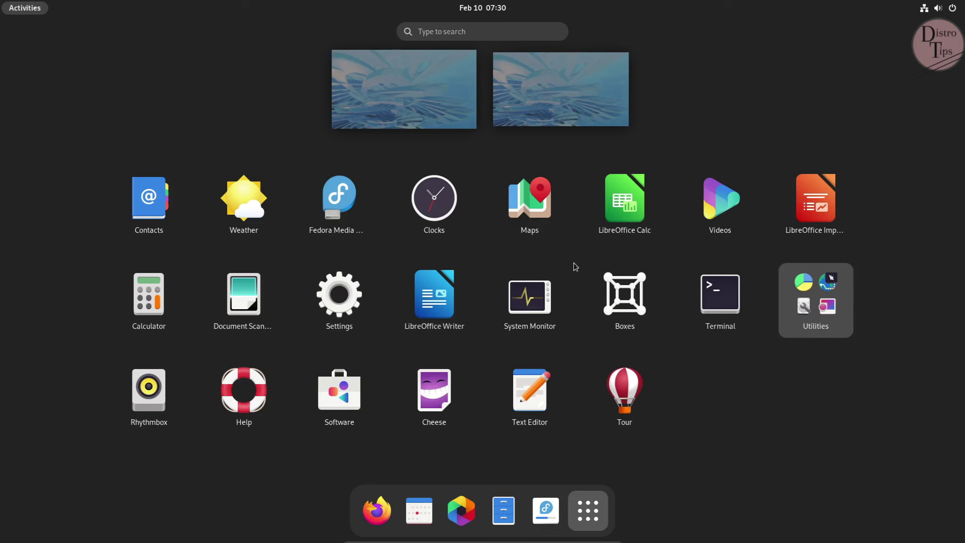
click(338, 213)
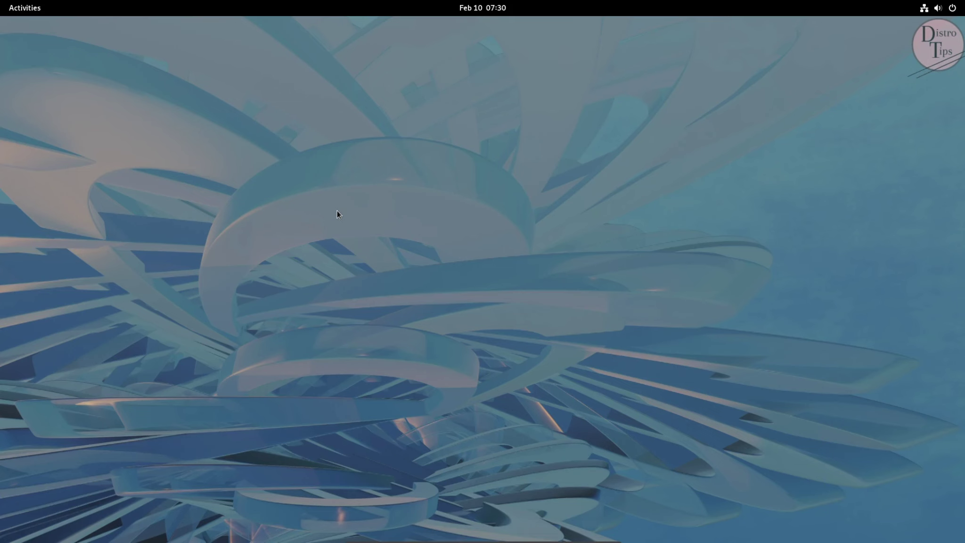
drag(321, 24, 463, 141)
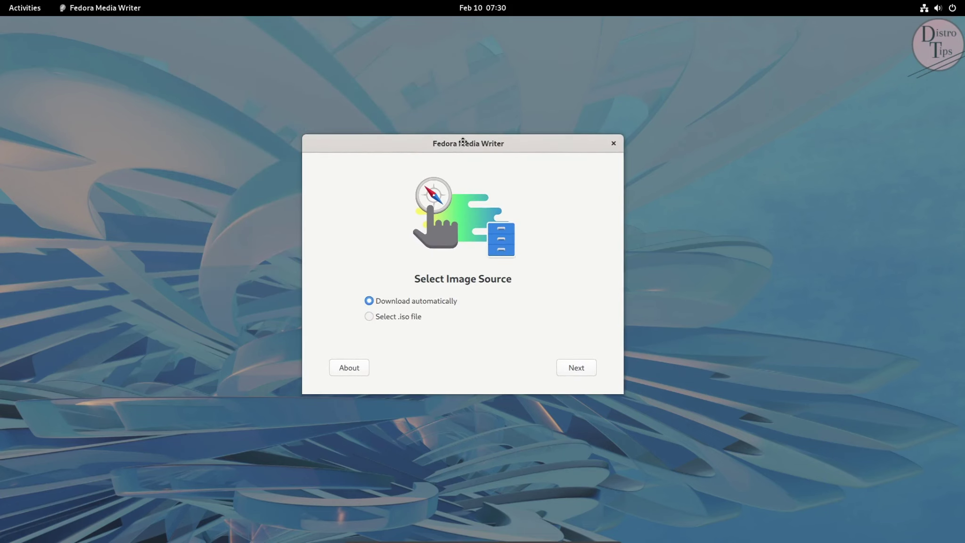
- Review the version information in the About Fedora Media Writer dialog, centring it over the main window, and close the dialog
click(359, 369)
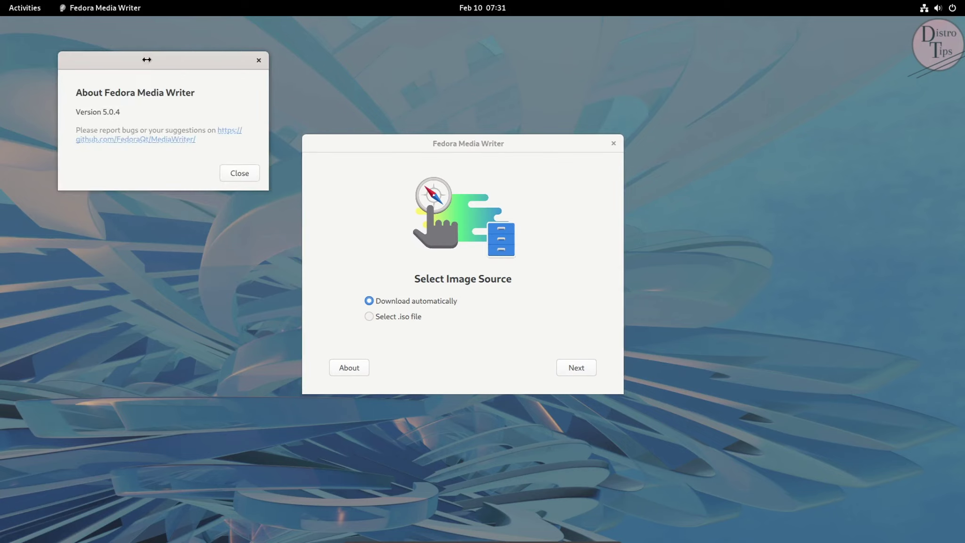
drag(145, 59, 442, 205)
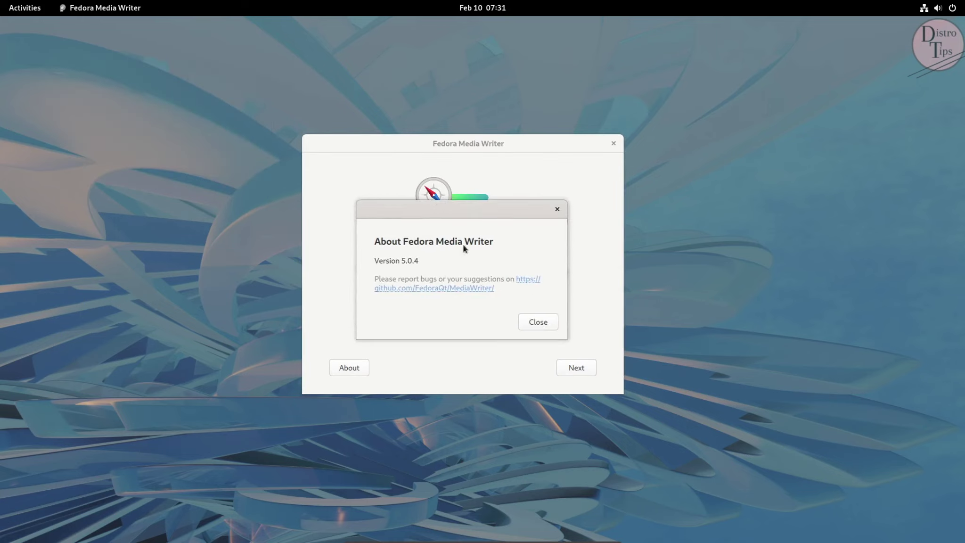
click(551, 326)
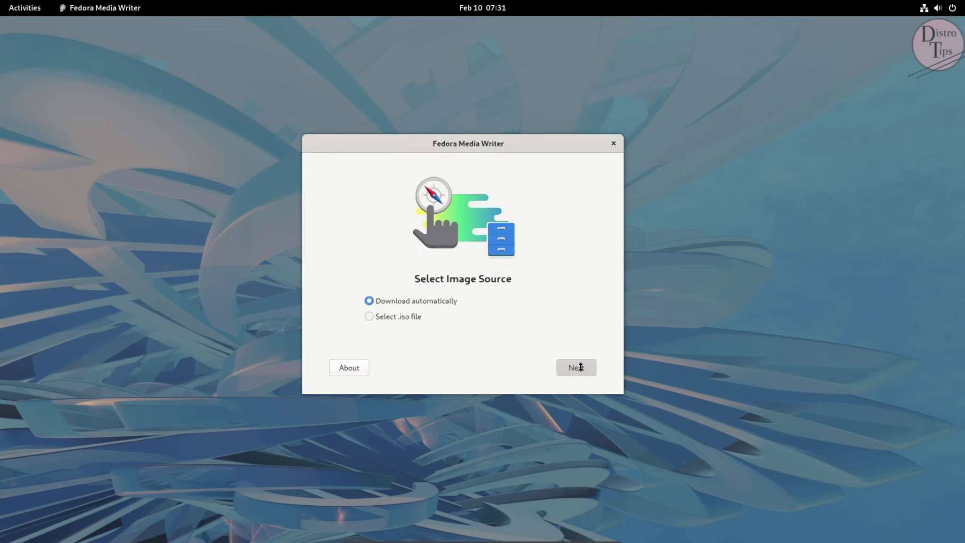
- Look through the official Fedora editions for automatic download, keep Fedora Workstation, and proceed to the write options
click(578, 368)
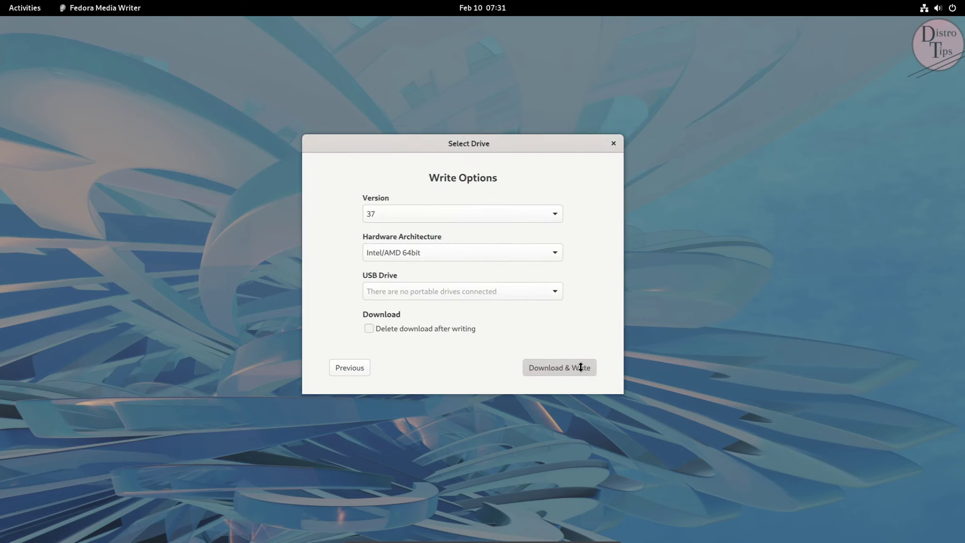
click(358, 369)
click(530, 280)
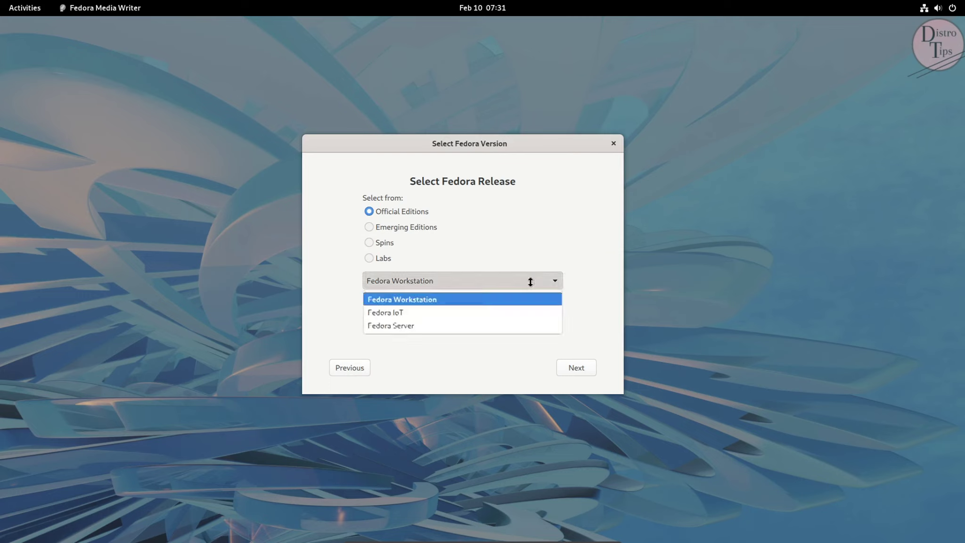
click(394, 280)
click(578, 371)
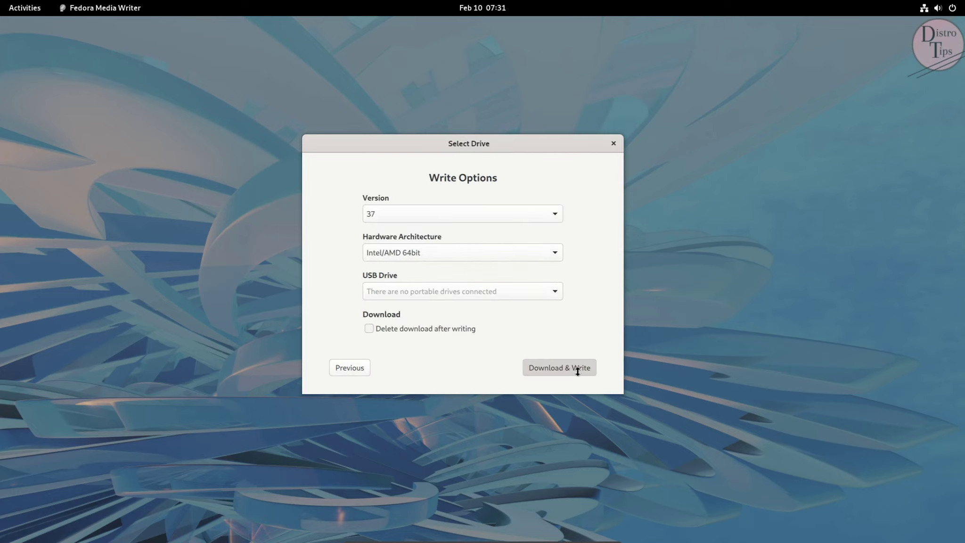
- Check the Version and Hardware Architecture choices in the write options, go back to the image source page, and close Fedora Media Writer
click(554, 213)
click(381, 232)
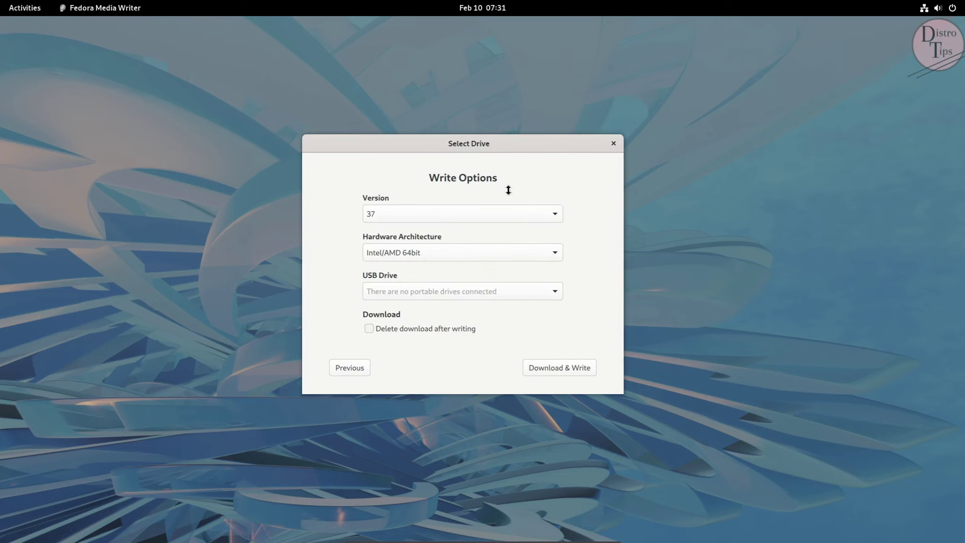
click(521, 271)
click(349, 367)
click(348, 367)
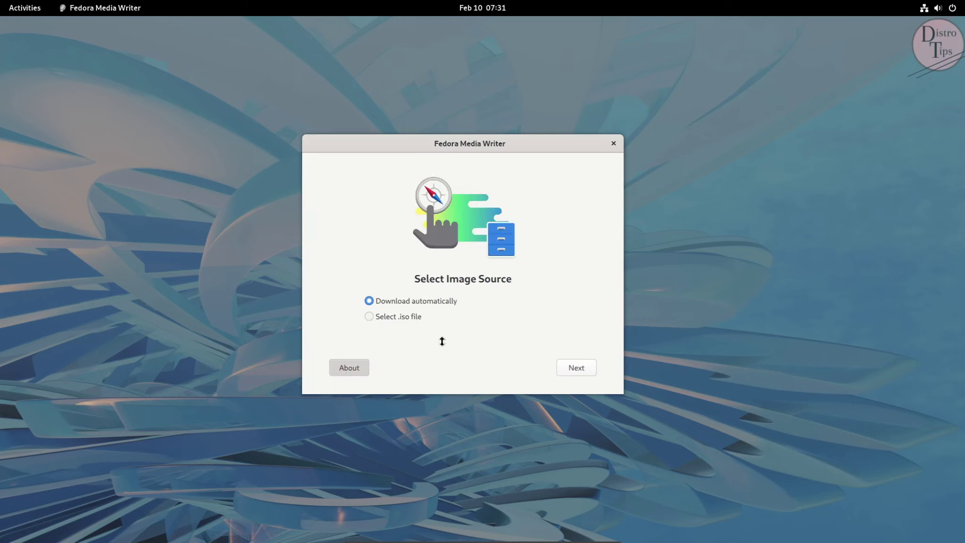
click(614, 144)
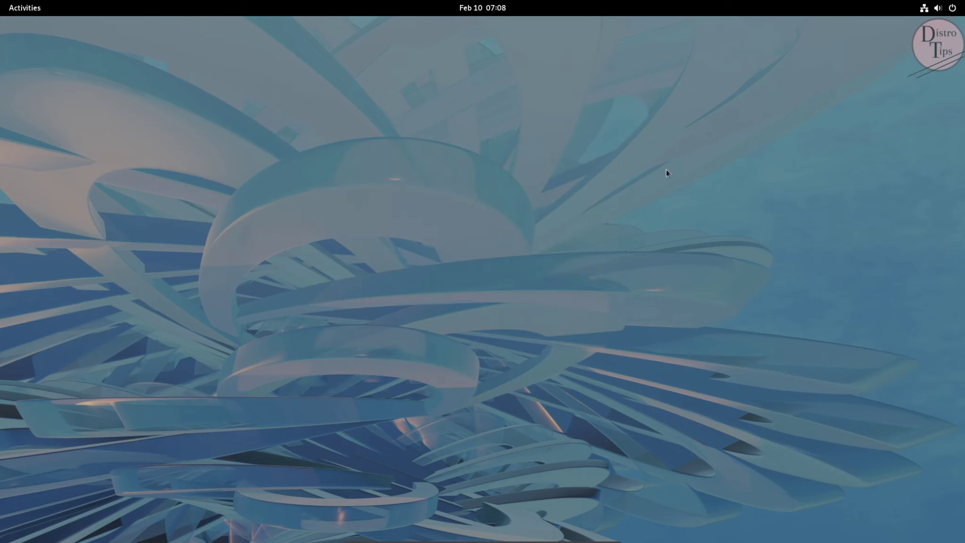
- Launch Files, review the version, credits and legal information in its About dialog, and close the dialog
click(6, 5)
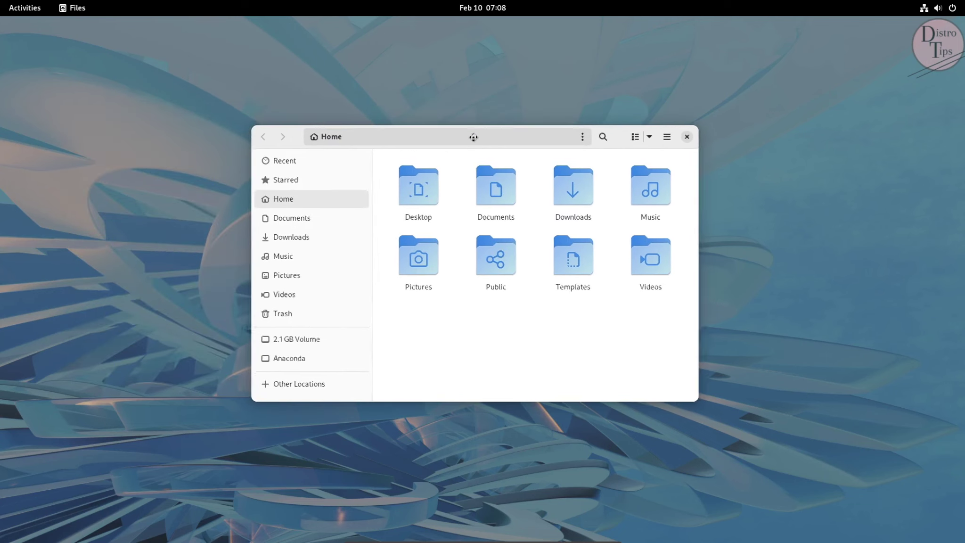
click(673, 138)
click(646, 337)
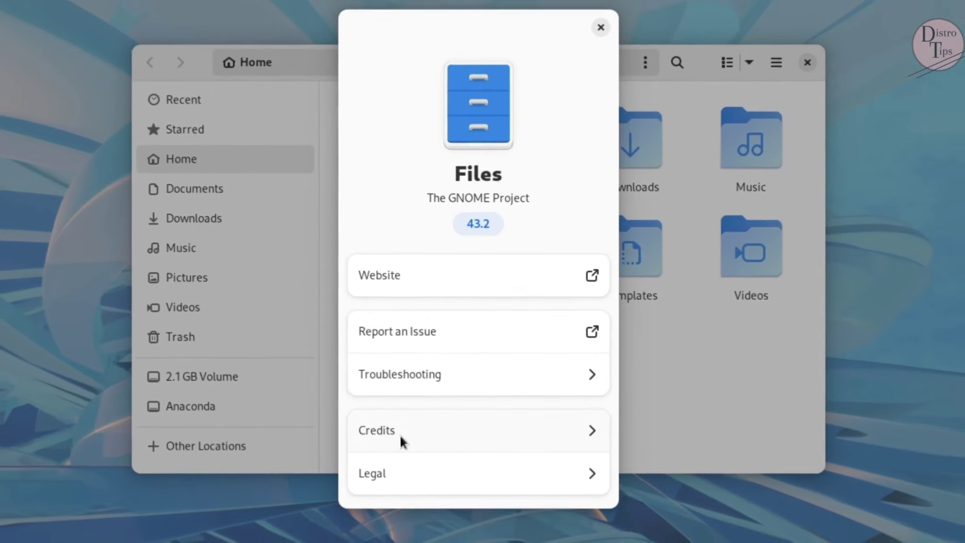
click(400, 436)
click(364, 29)
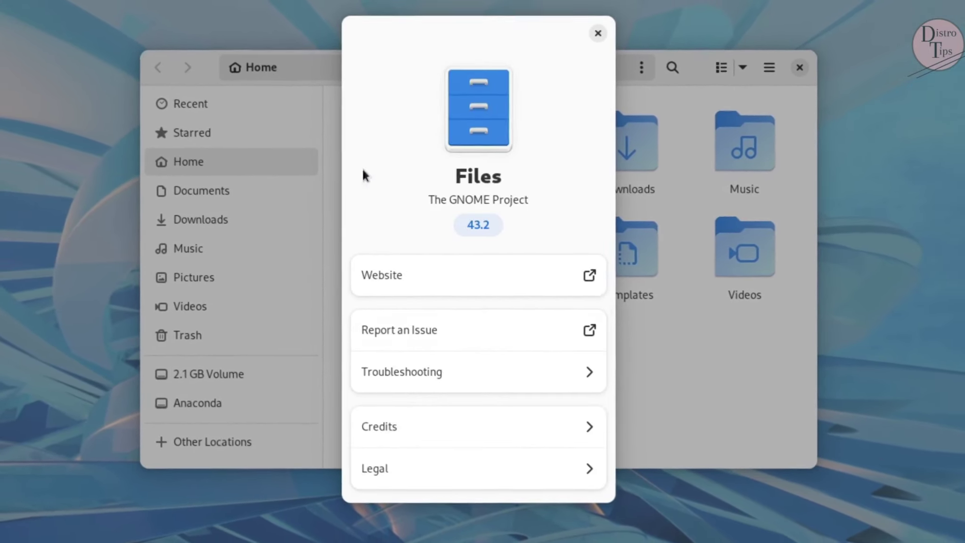
click(400, 469)
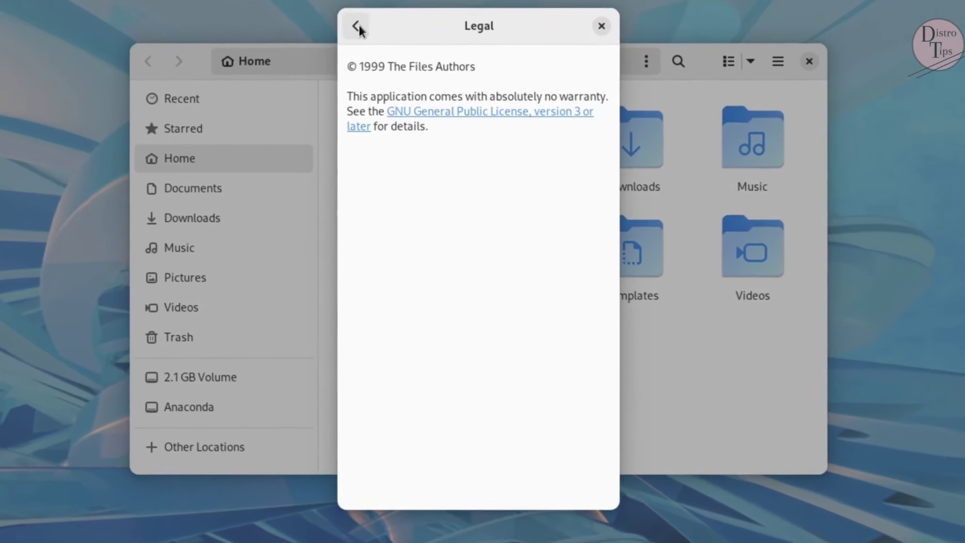
click(358, 24)
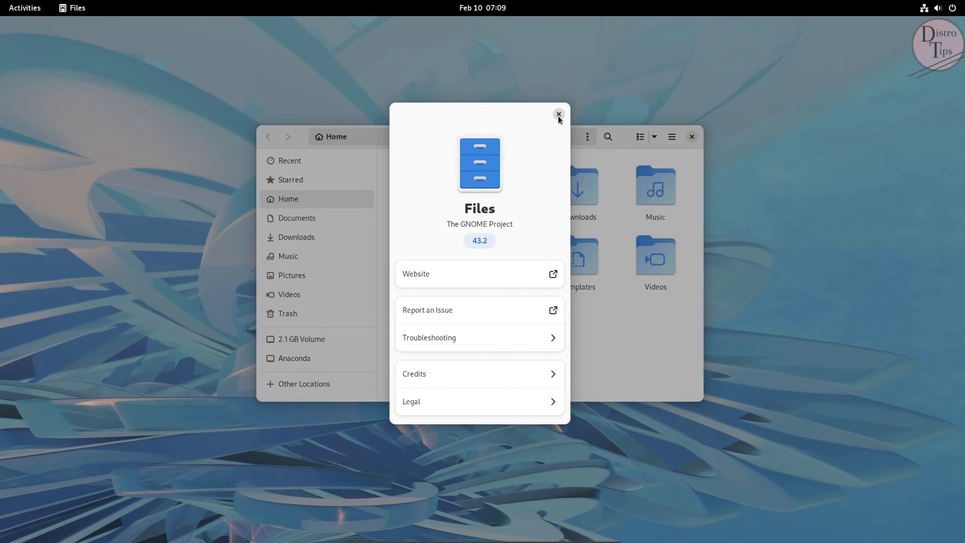
click(558, 115)
- Look through the Preferences of Files, including the Performance and Grid View Captions sections, and close them
click(672, 137)
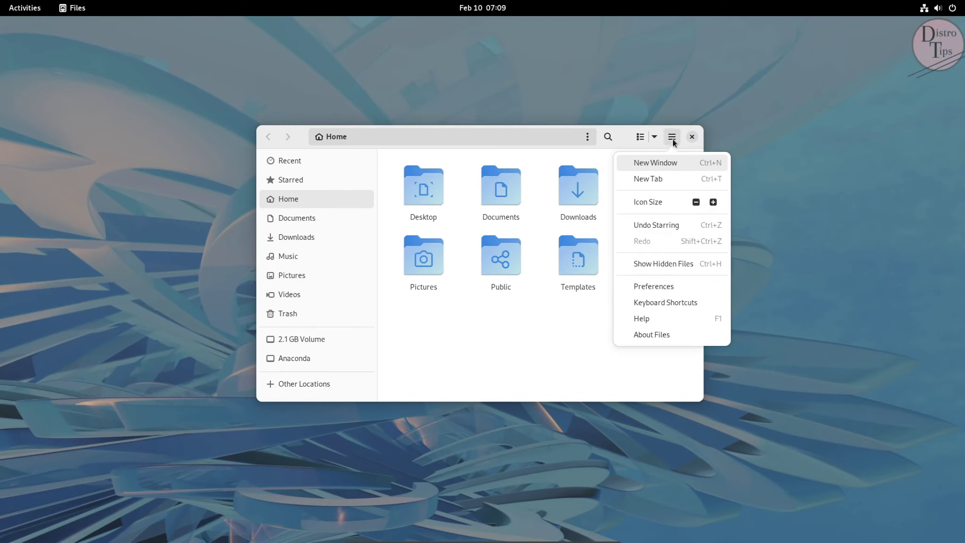
click(657, 293)
scroll(445, 197, down, 6)
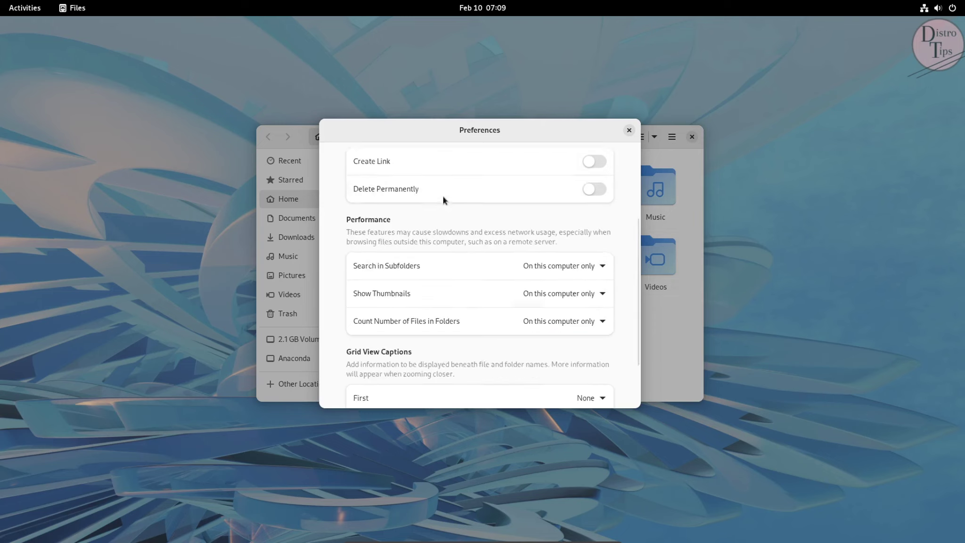
scroll(444, 196, up, 6)
click(629, 131)
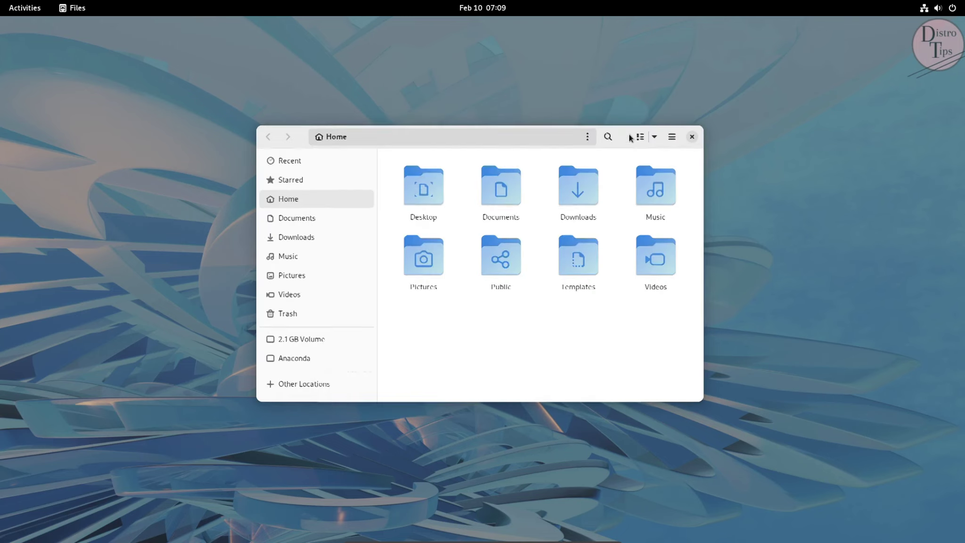
- Try to open the Anaconda volume, dismiss the resulting message, and close Files
click(310, 357)
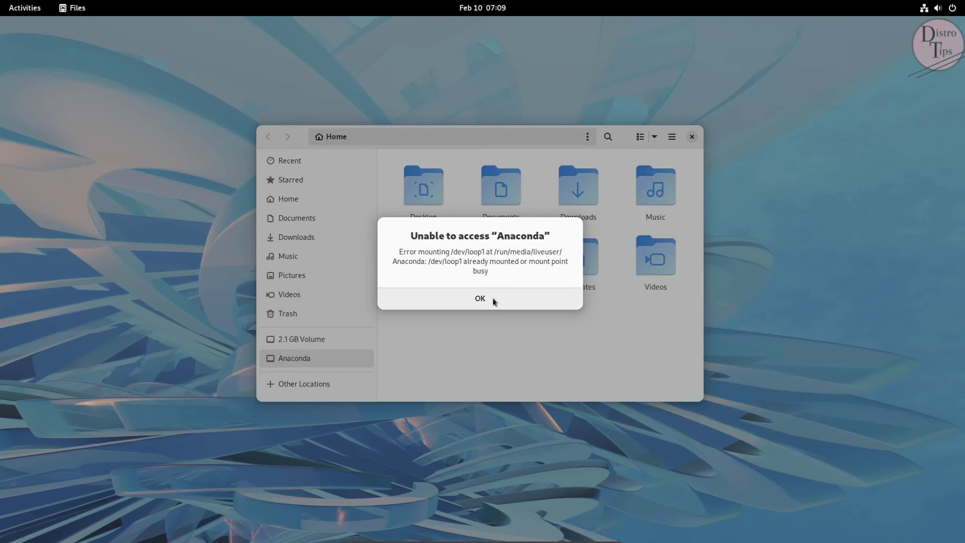
click(493, 297)
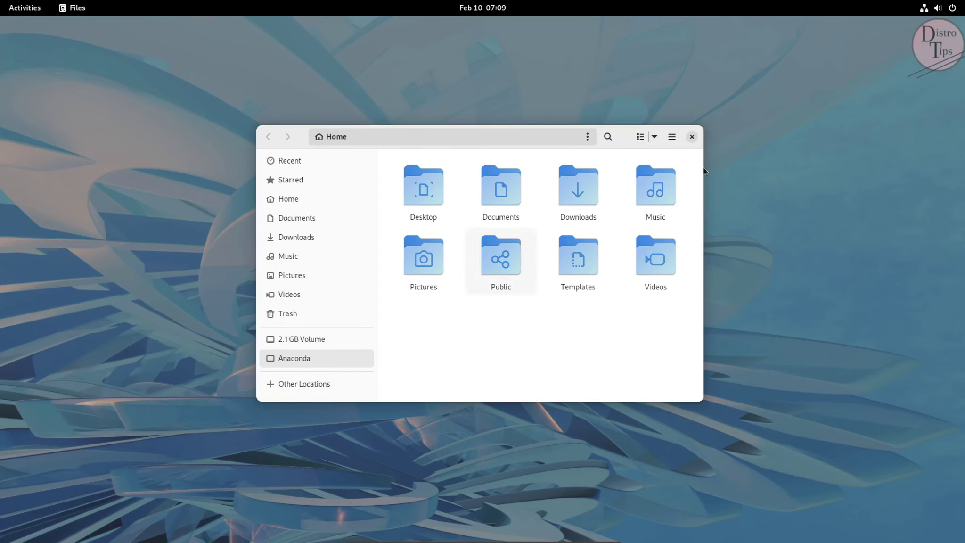
click(692, 137)
- Launch Photos from the activities overview and open its About dialog
click(24, 8)
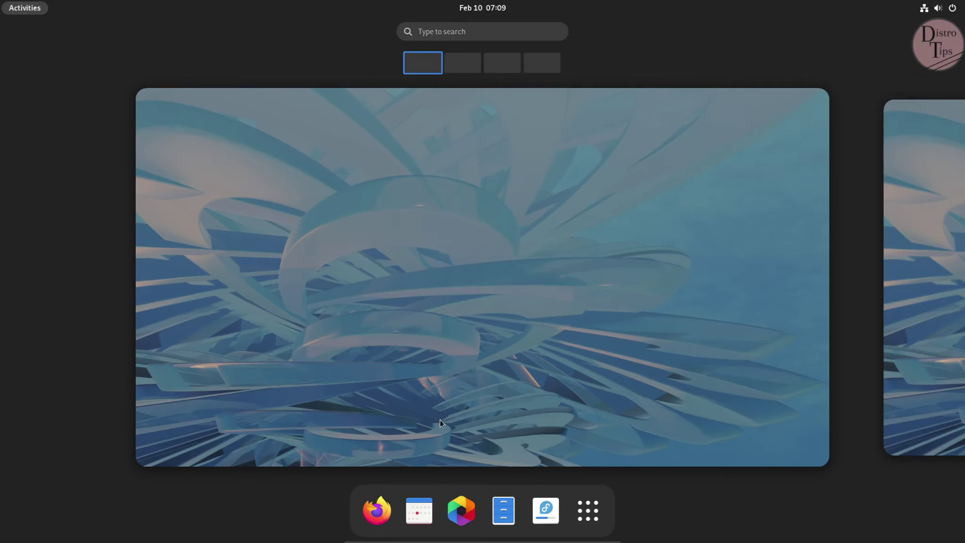
click(461, 510)
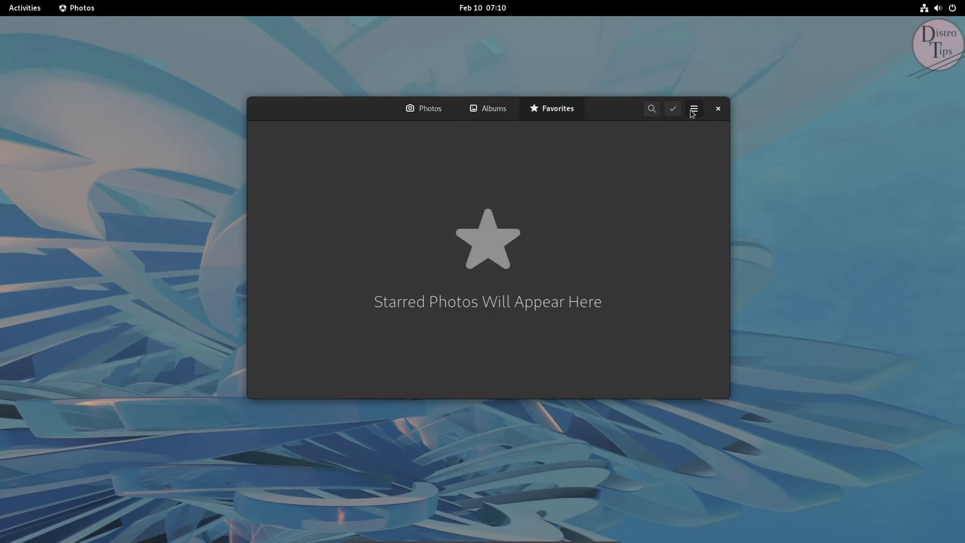
click(679, 171)
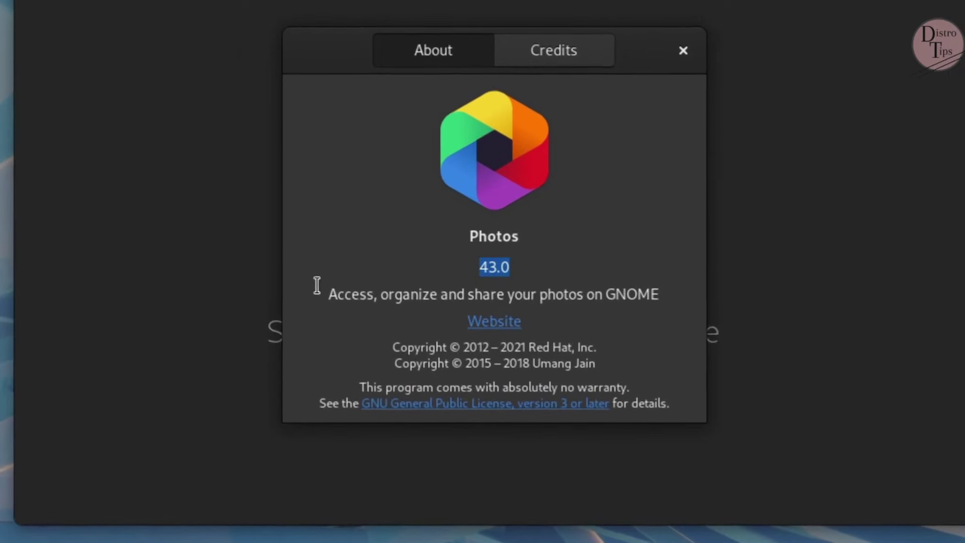
- Highlight the description, copyright, version and name lines of Photos, view its credits, and close the dialog and the application
drag(401, 281, 658, 295)
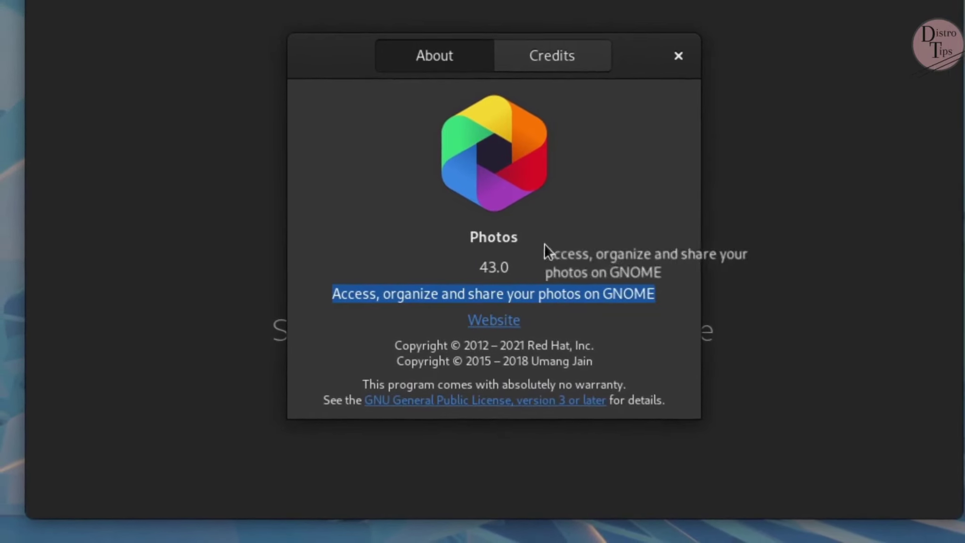
drag(396, 340, 420, 379)
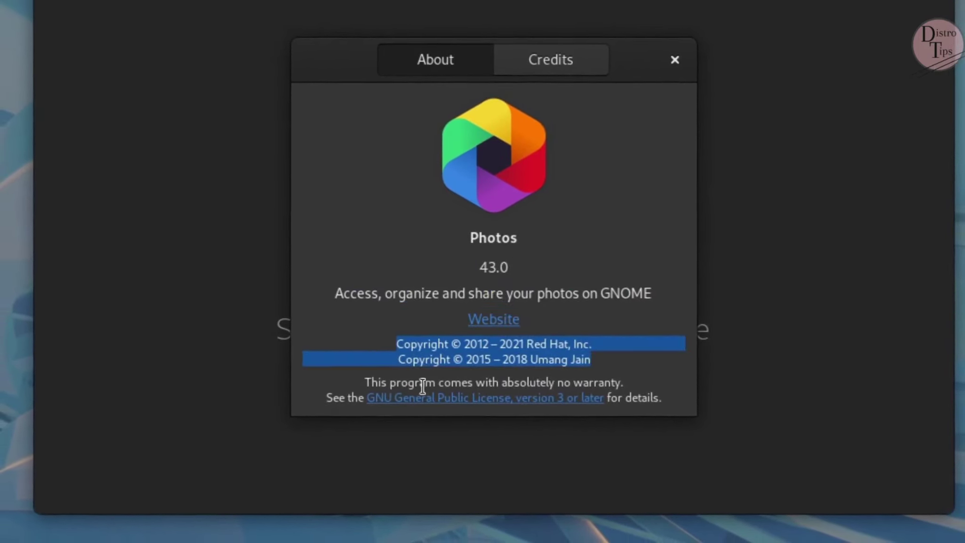
drag(471, 359, 494, 187)
click(542, 64)
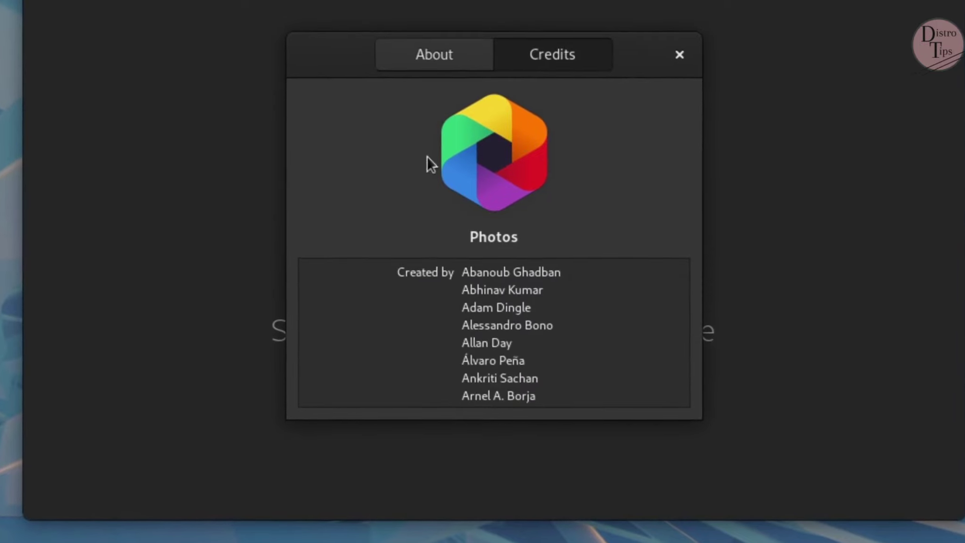
click(440, 68)
double_click(494, 268)
double_click(486, 237)
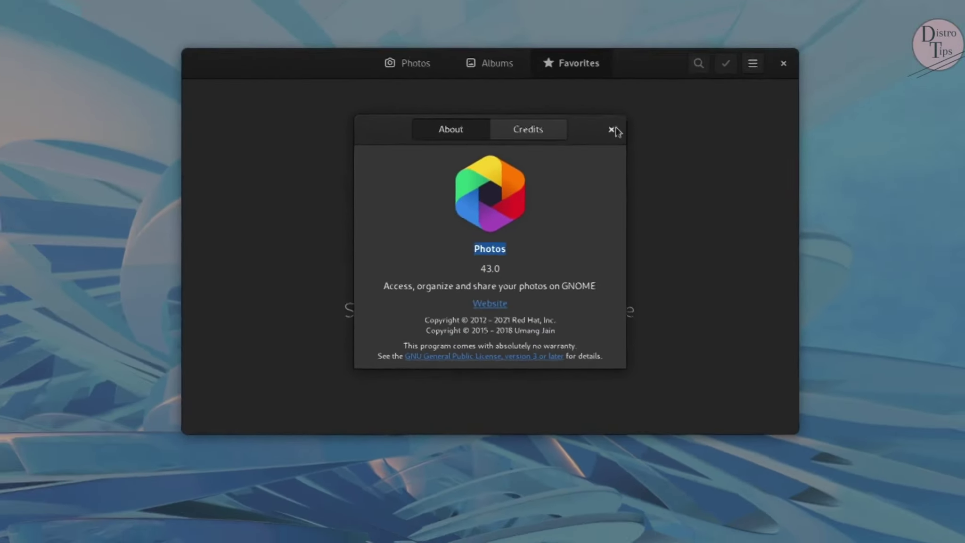
click(612, 129)
click(783, 63)
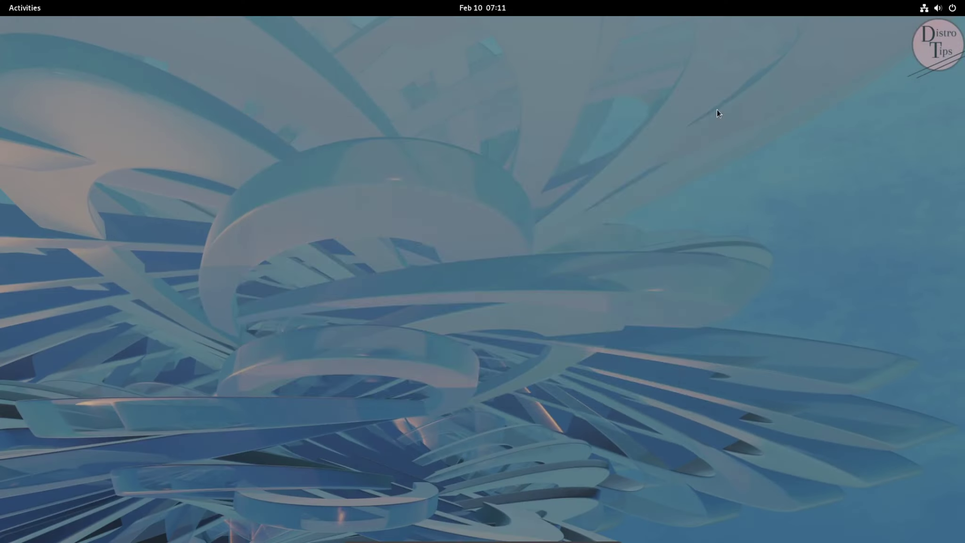
- Launch Disks from the Utilities folder of the applications overview and place its window in the middle of the desktop
click(25, 8)
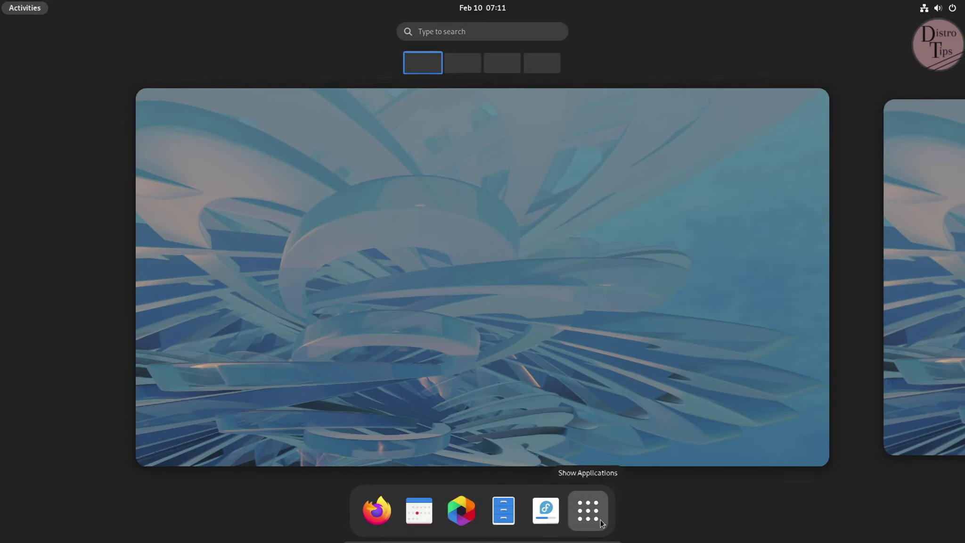
click(601, 520)
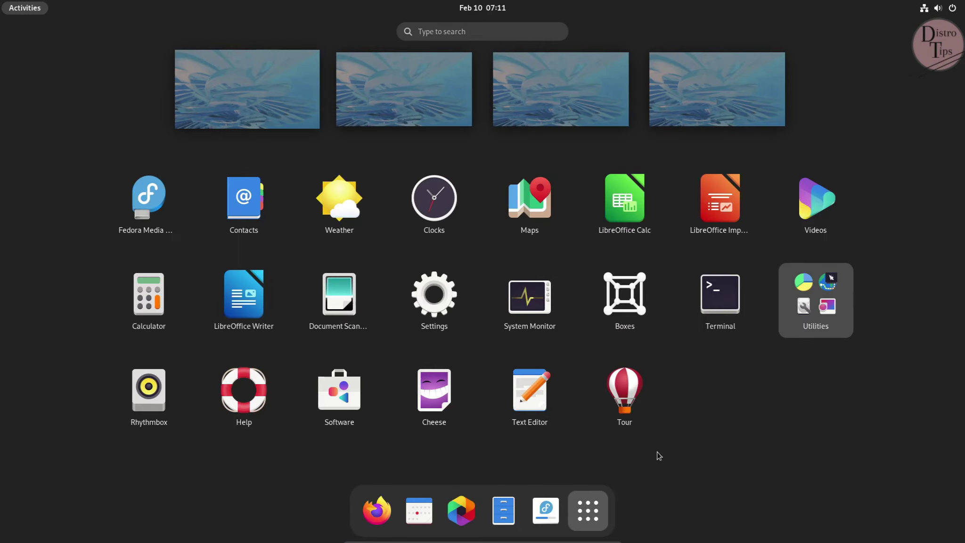
click(814, 311)
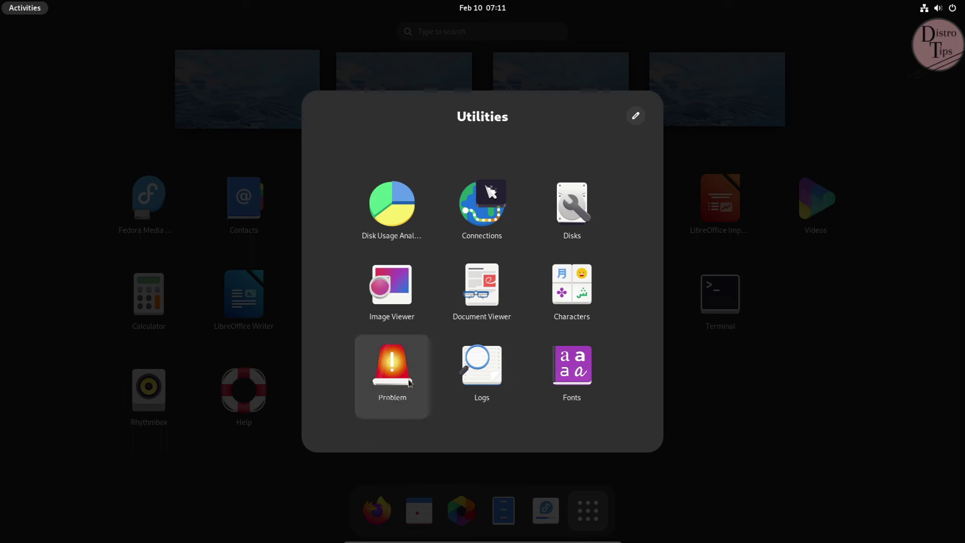
click(571, 242)
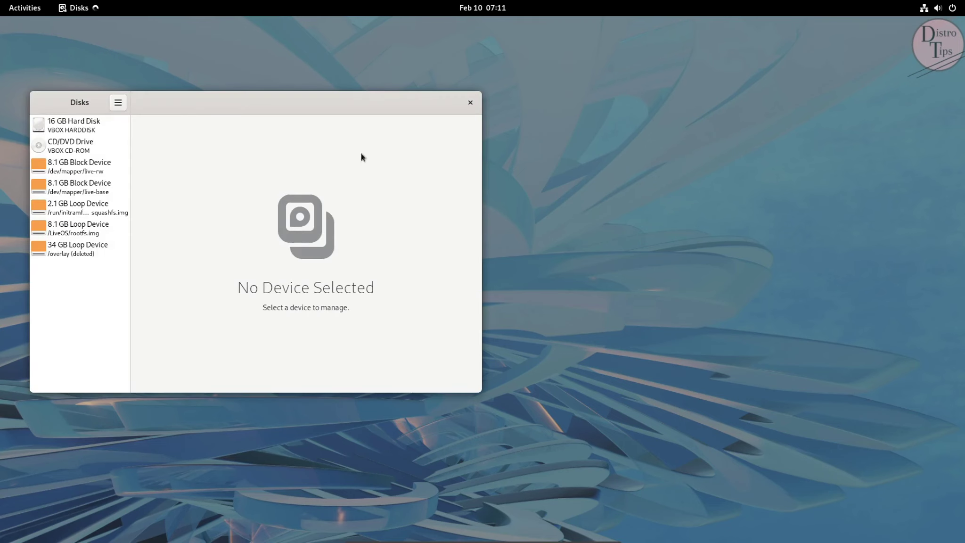
drag(233, 111, 474, 139)
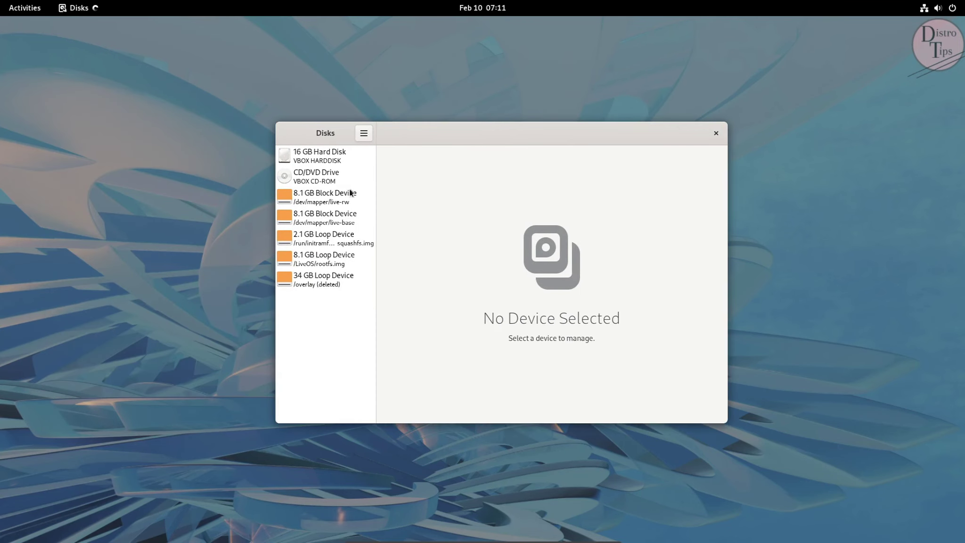
- Open the About dialog of Disks and highlight its name, version, description and copyright lines
click(364, 134)
click(352, 218)
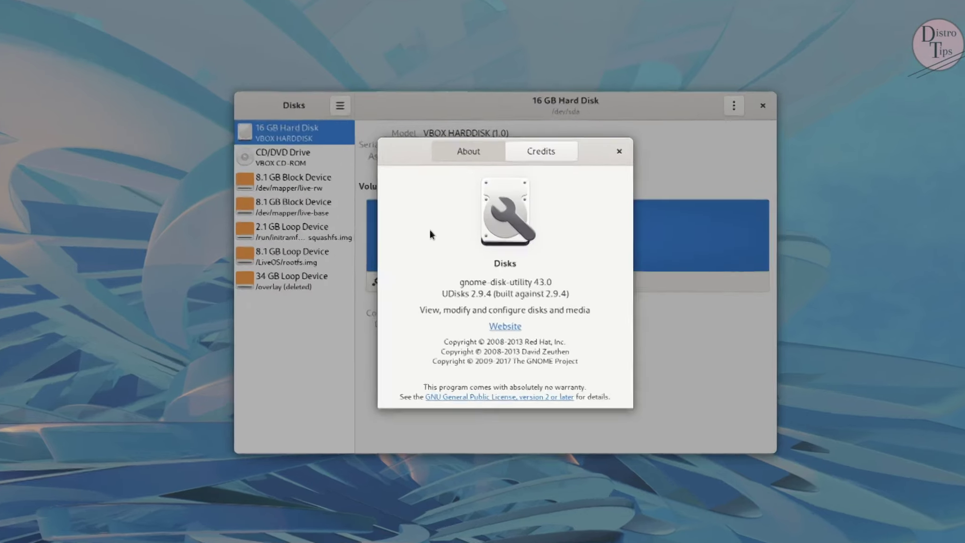
double_click(497, 263)
drag(576, 296, 425, 258)
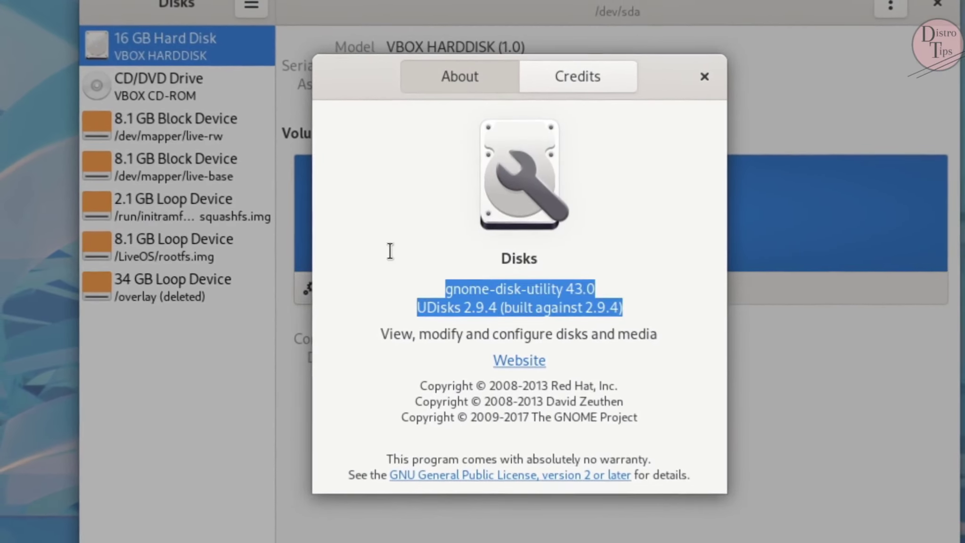
drag(384, 334, 656, 333)
drag(420, 384, 671, 430)
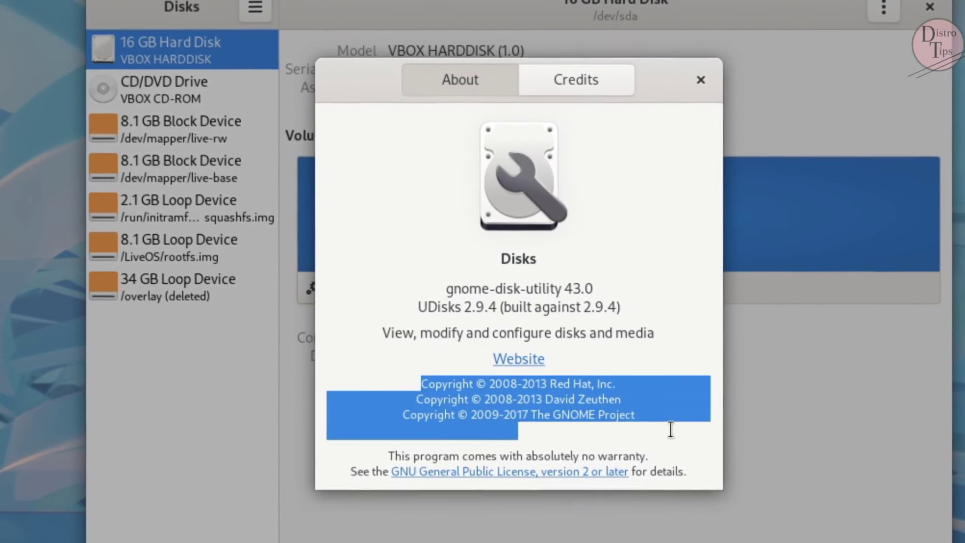
- View the credits of Disks, return to the general information, and close the About dialog
click(582, 80)
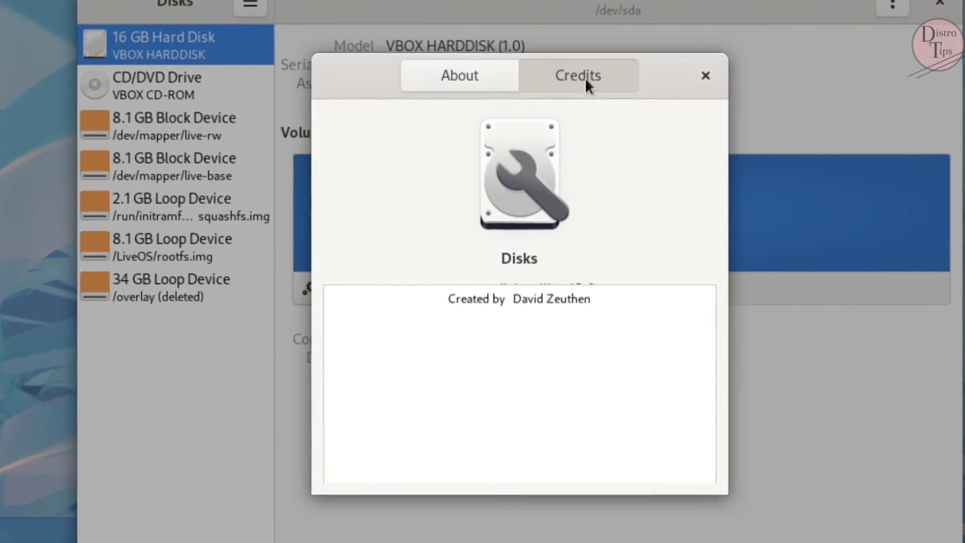
click(483, 84)
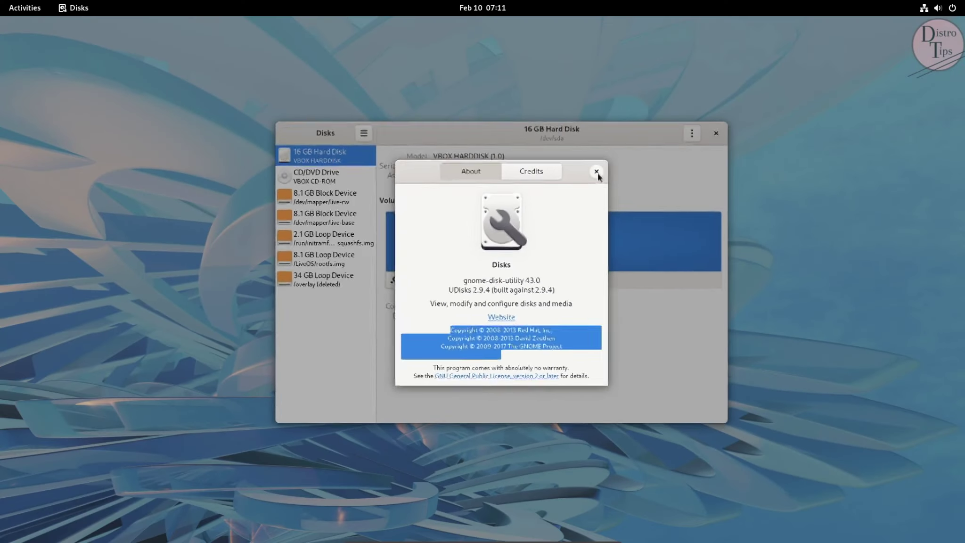
click(707, 74)
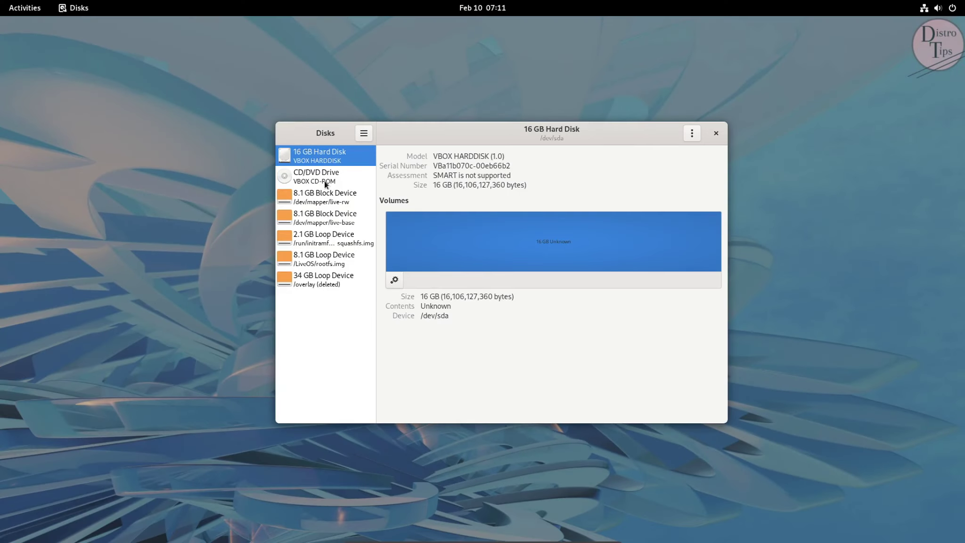
- Show the details of the /dev/mapper/live-rw block device and review its available drive operations
click(324, 203)
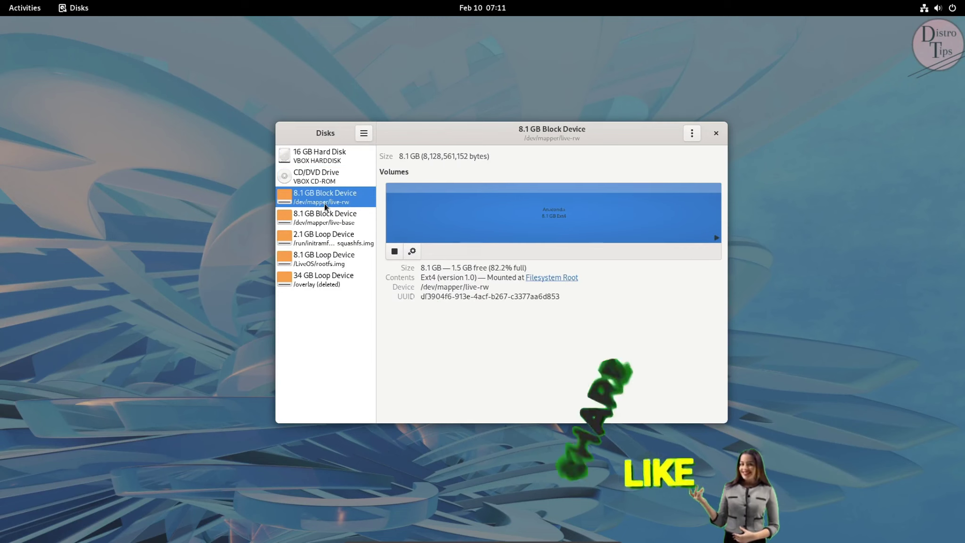
click(691, 135)
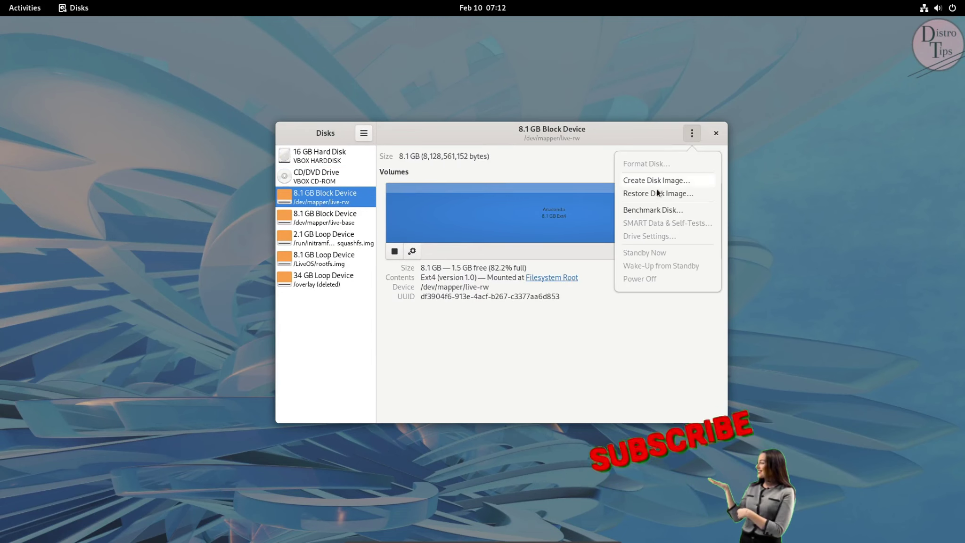
click(527, 164)
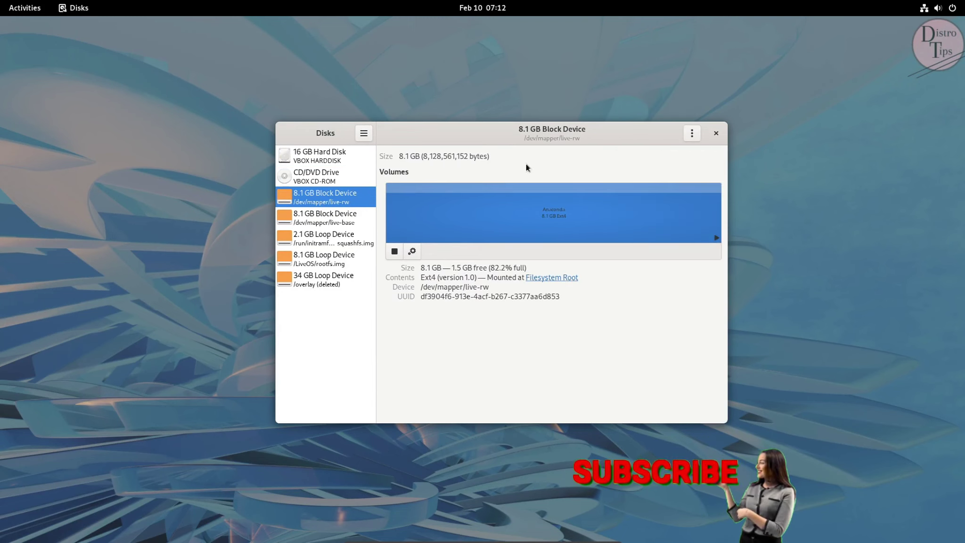
- Look through the loop devices from /overlay up to the /dev/mapper/live-base block device, and close Disks
click(338, 284)
key(Up)
key(Up)
key(Up)
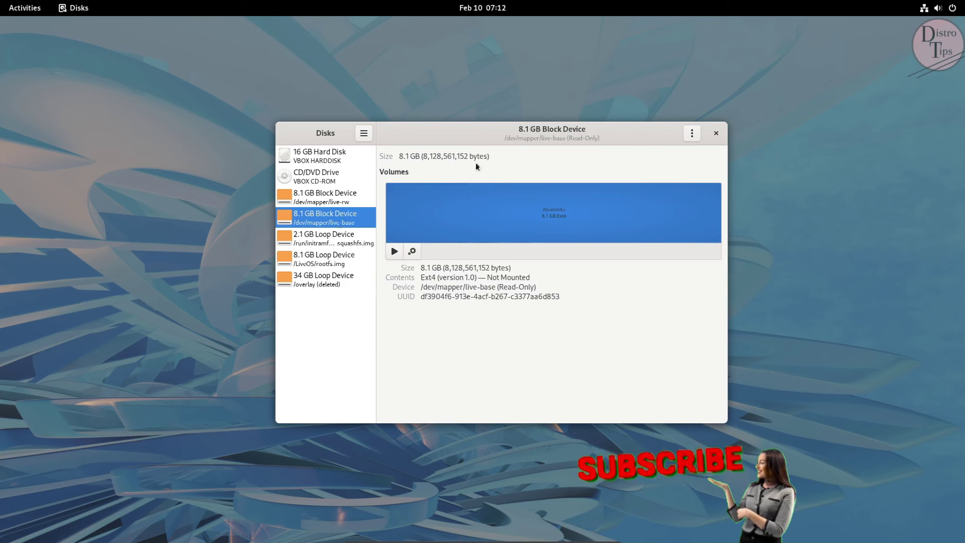
click(716, 133)
- Launch Calculator from the applications overview, place its window in the middle of the desktop, and switch it to Advanced mode
click(36, 9)
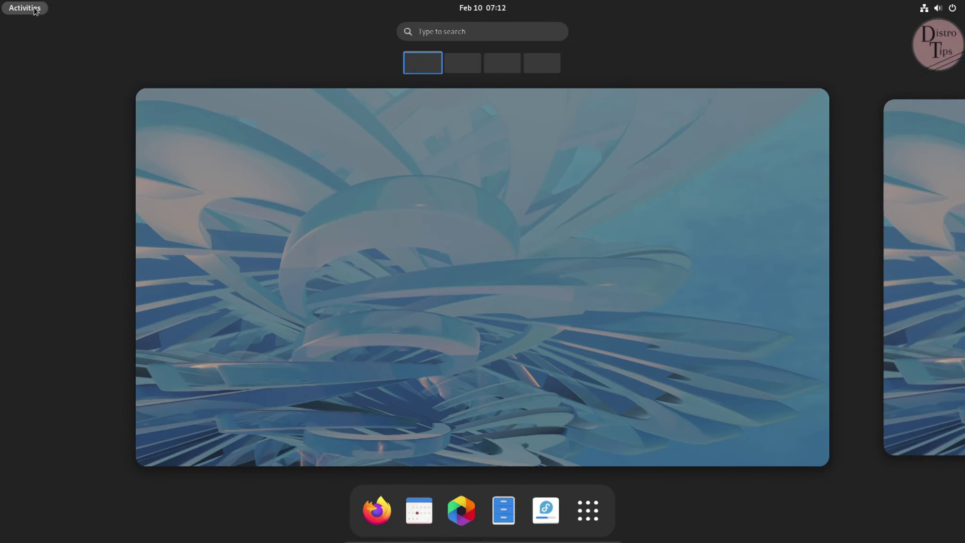
click(594, 522)
click(135, 308)
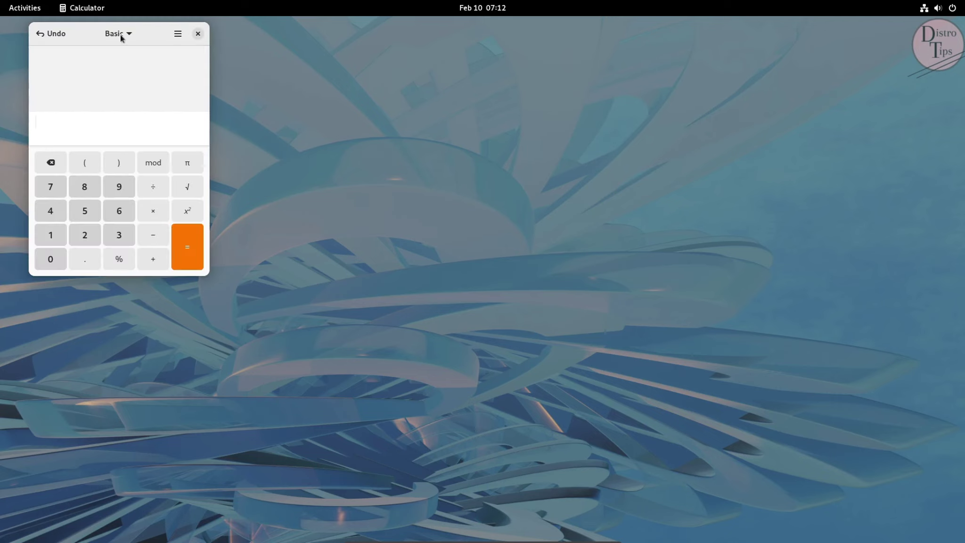
drag(121, 38, 413, 117)
click(499, 123)
click(489, 162)
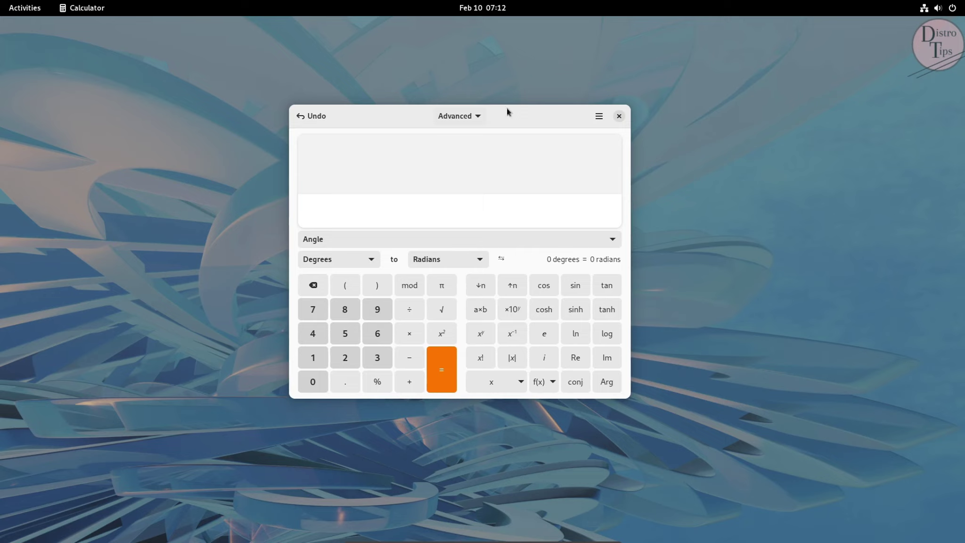
- Open the About dialog of Calculator and copy its version number to the clipboard
click(594, 117)
click(580, 300)
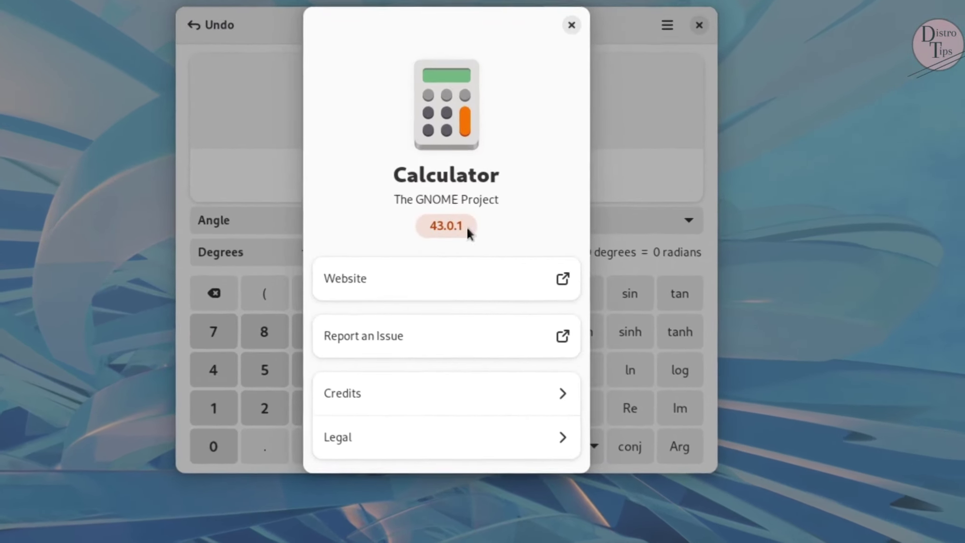
click(459, 226)
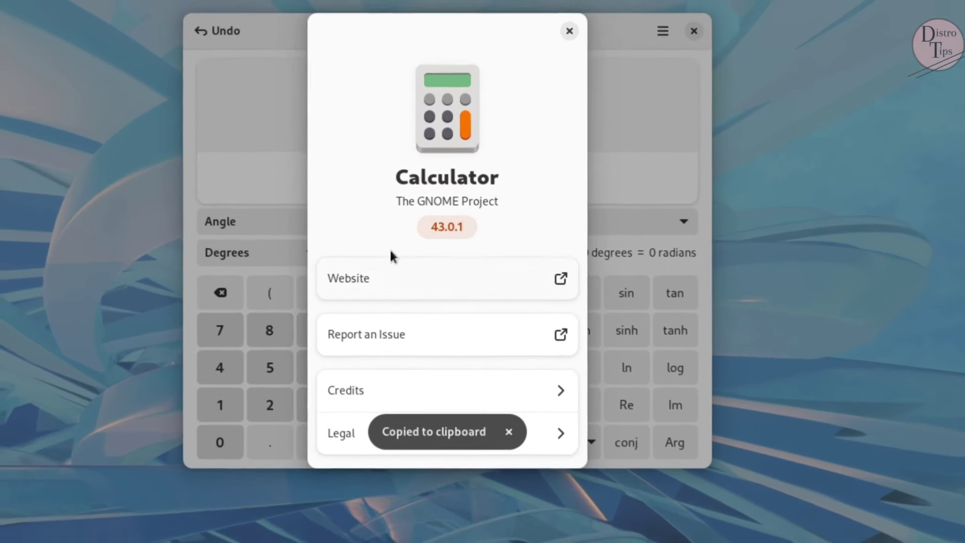
- View the credits and legal information of Calculator, and close the About dialog
click(340, 391)
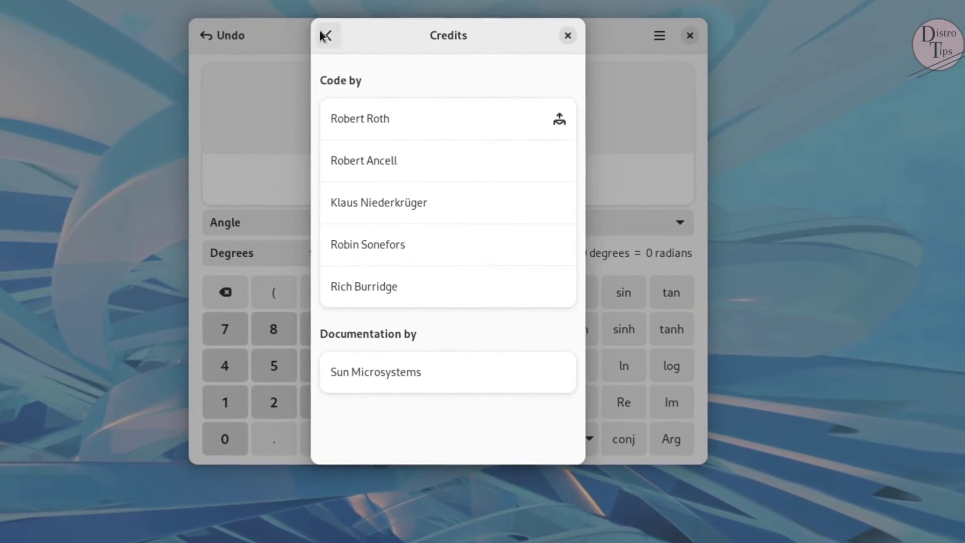
click(325, 36)
click(374, 428)
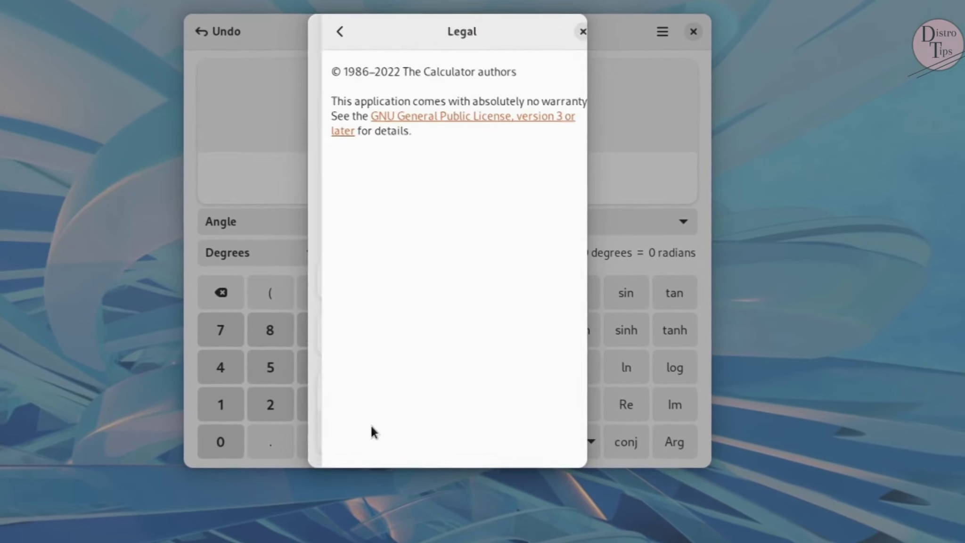
click(339, 31)
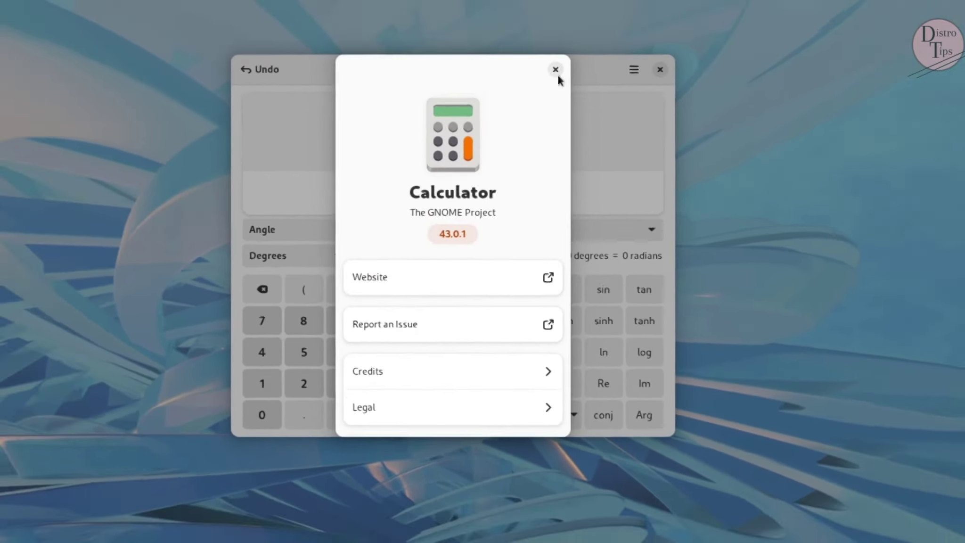
click(573, 24)
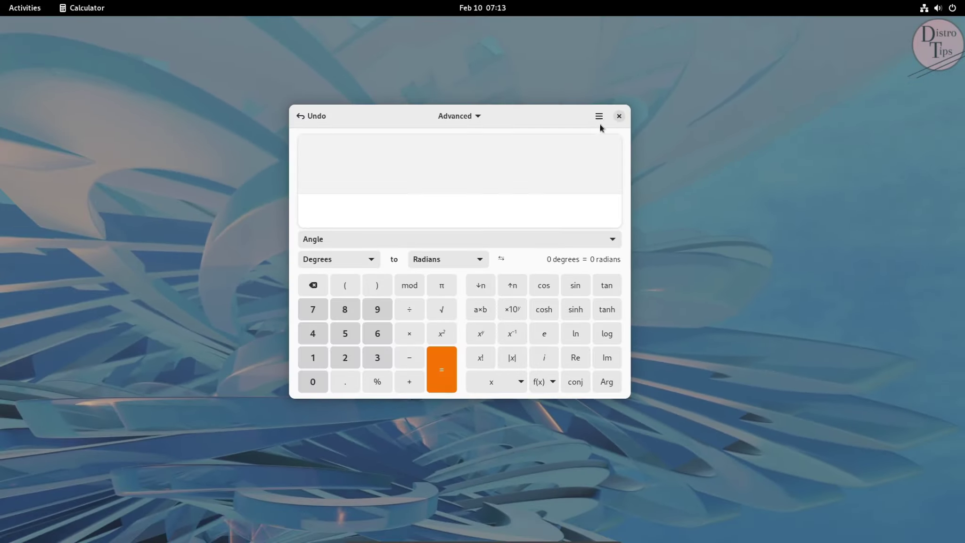
- Review the preferences of Calculator, and close both the preferences and the application
click(668, 23)
click(588, 250)
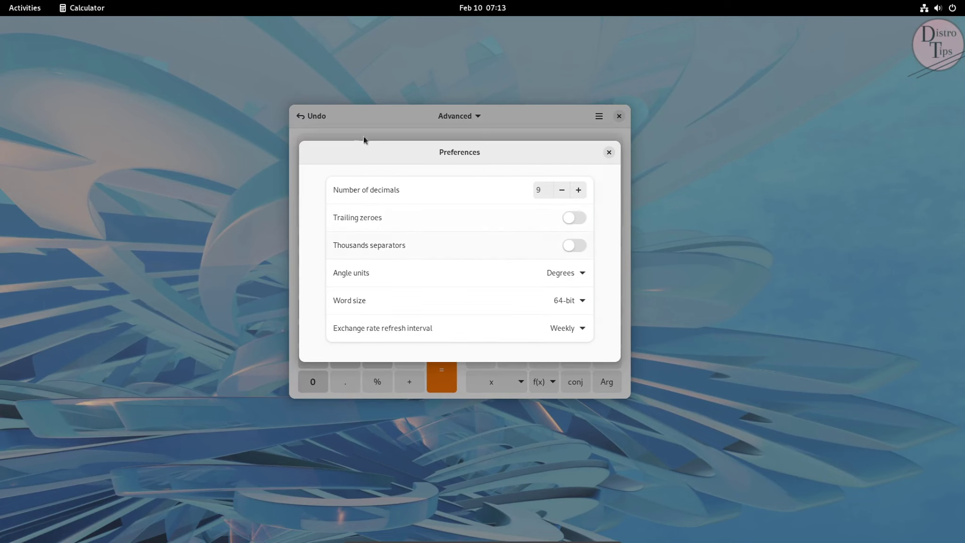
click(609, 153)
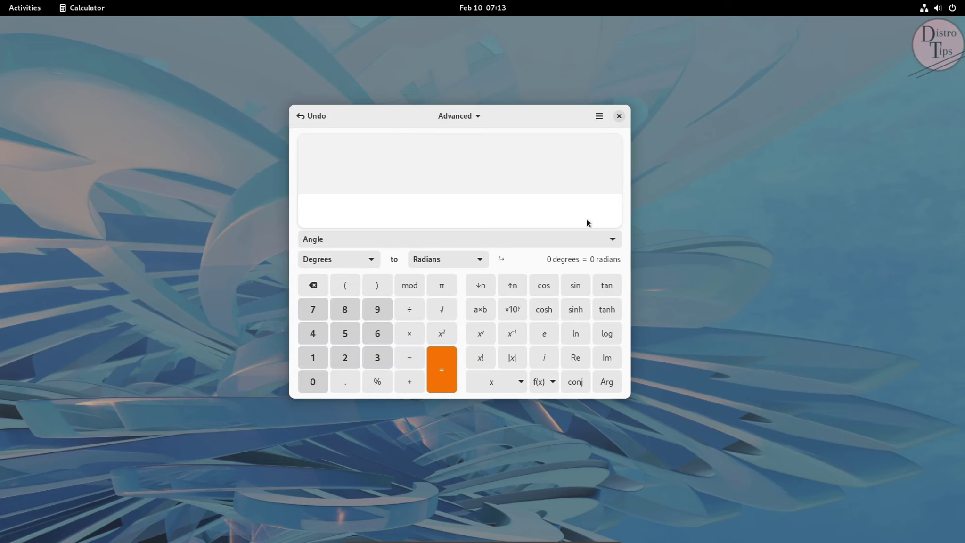
click(619, 116)
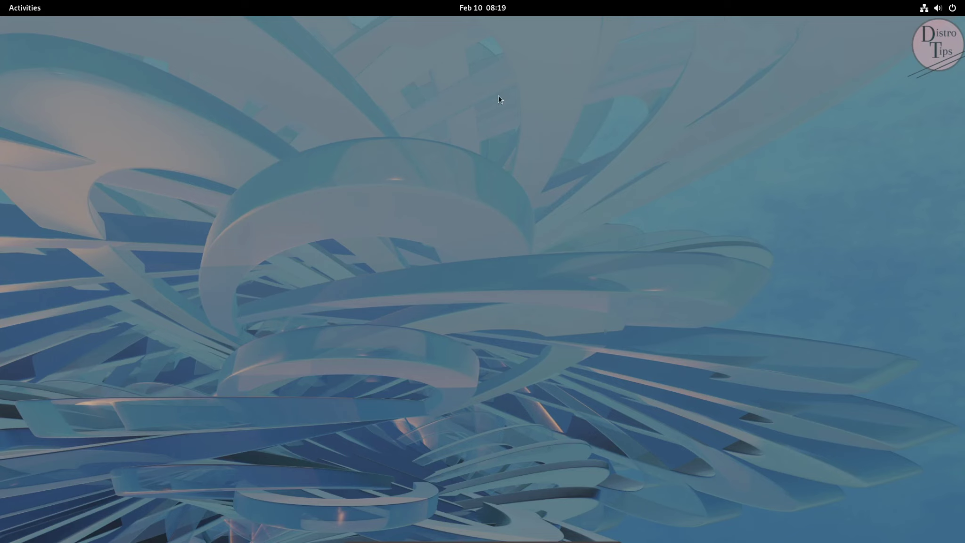
- Open the system's quick settings with the volume, network, power mode, Night Light and Dark Mode controls
click(941, 10)
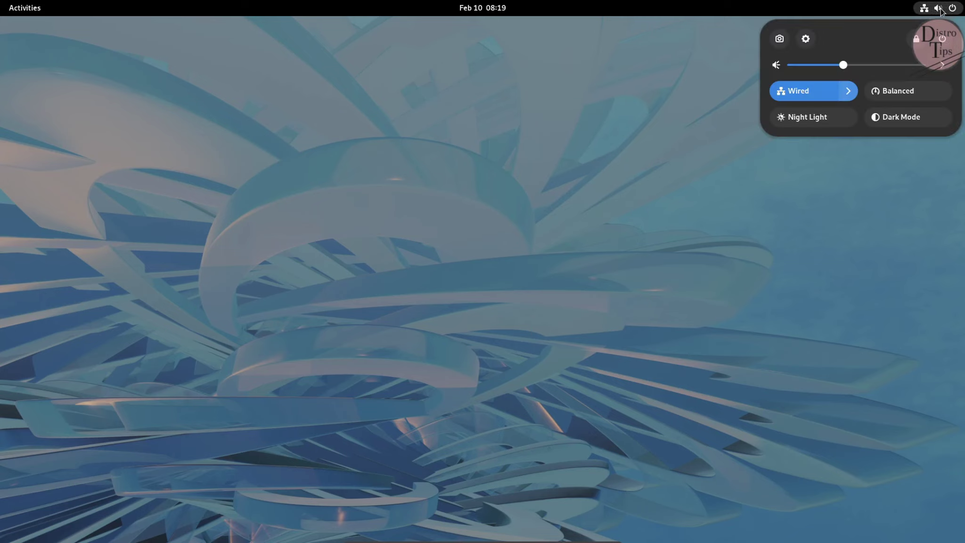